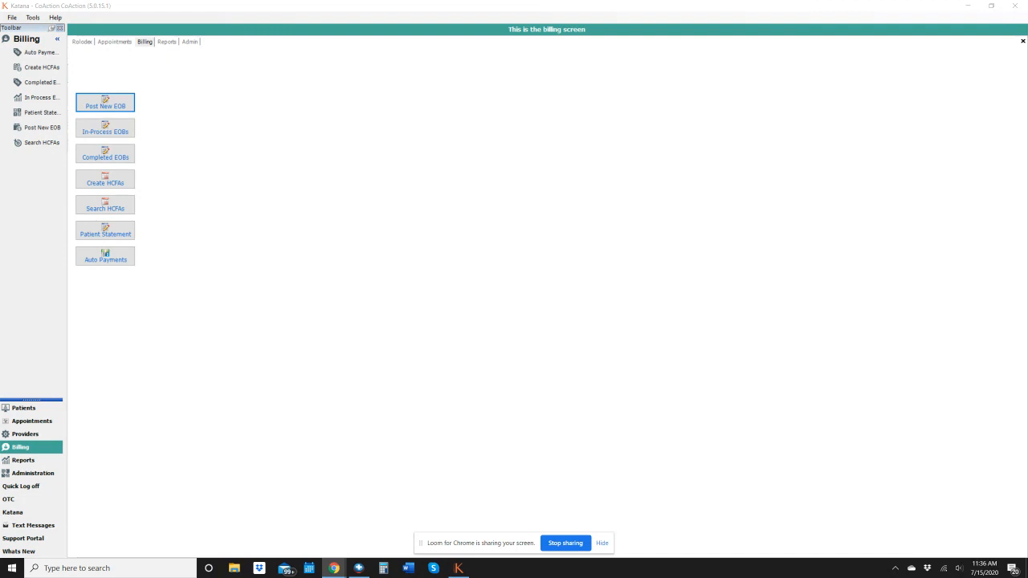
# Open the criteria for creating patient statements from the Billing area
pyautogui.click(48, 446)
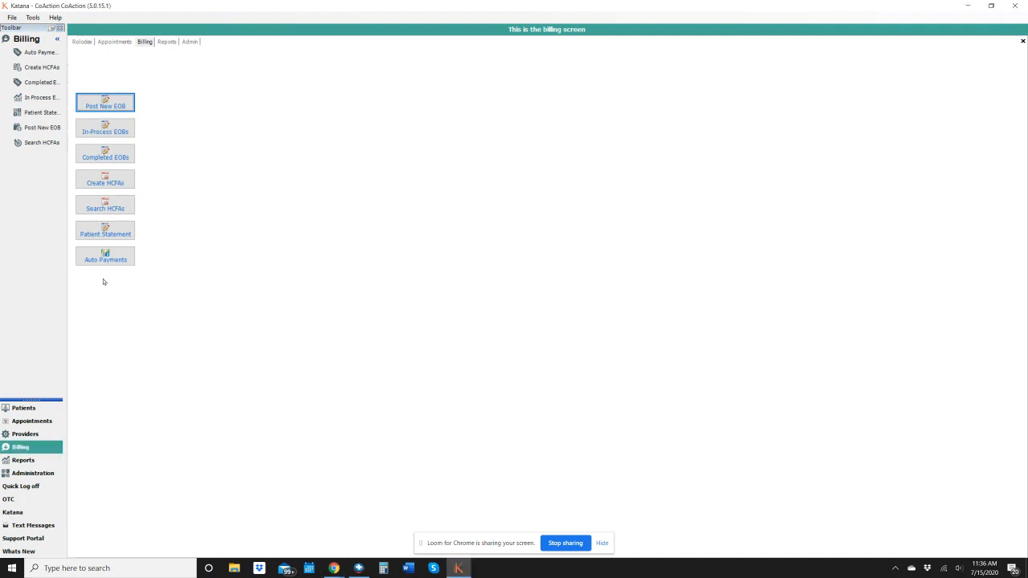
pyautogui.click(104, 234)
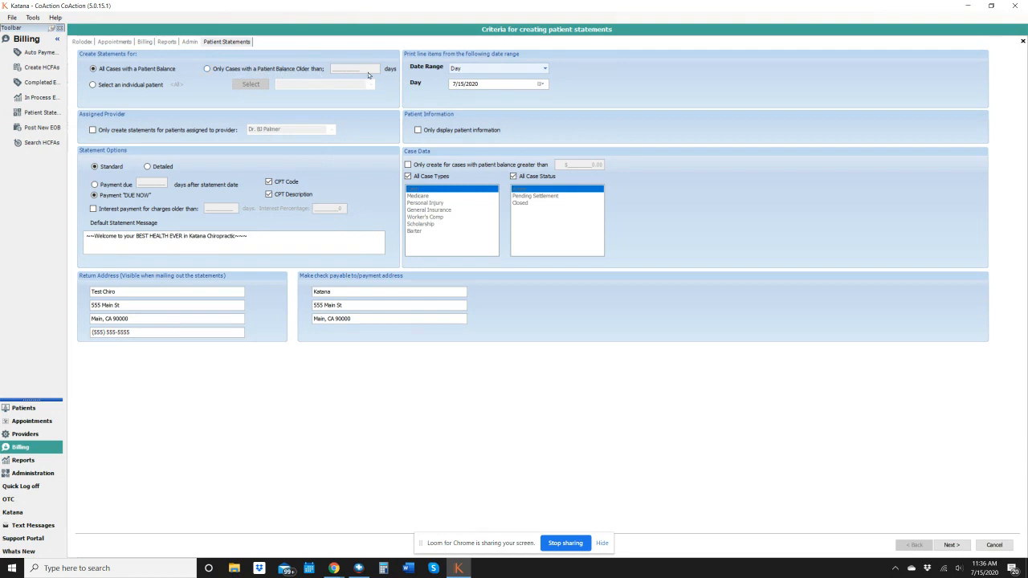
pyautogui.click(93, 86)
pyautogui.click(252, 86)
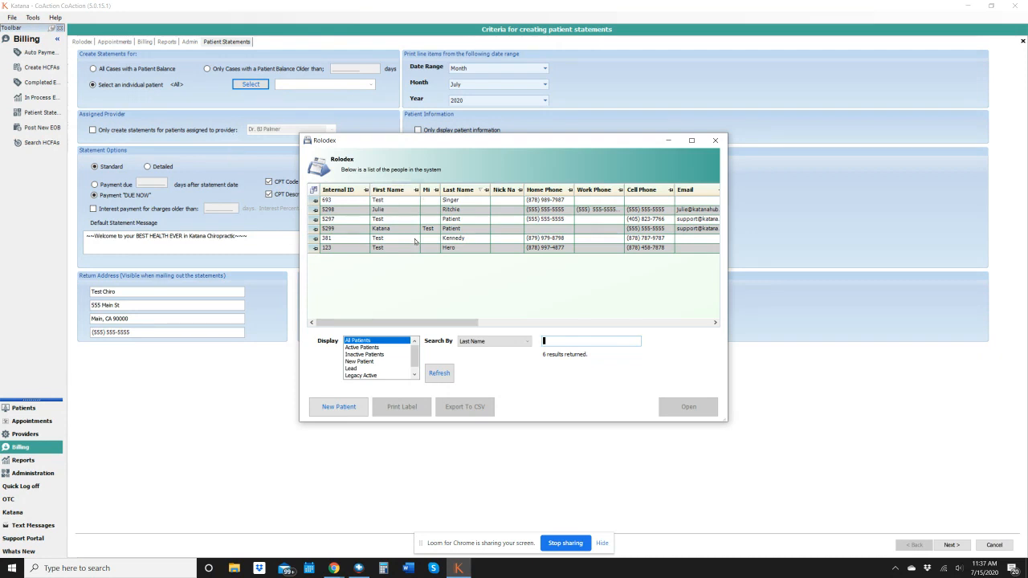
pyautogui.click(715, 141)
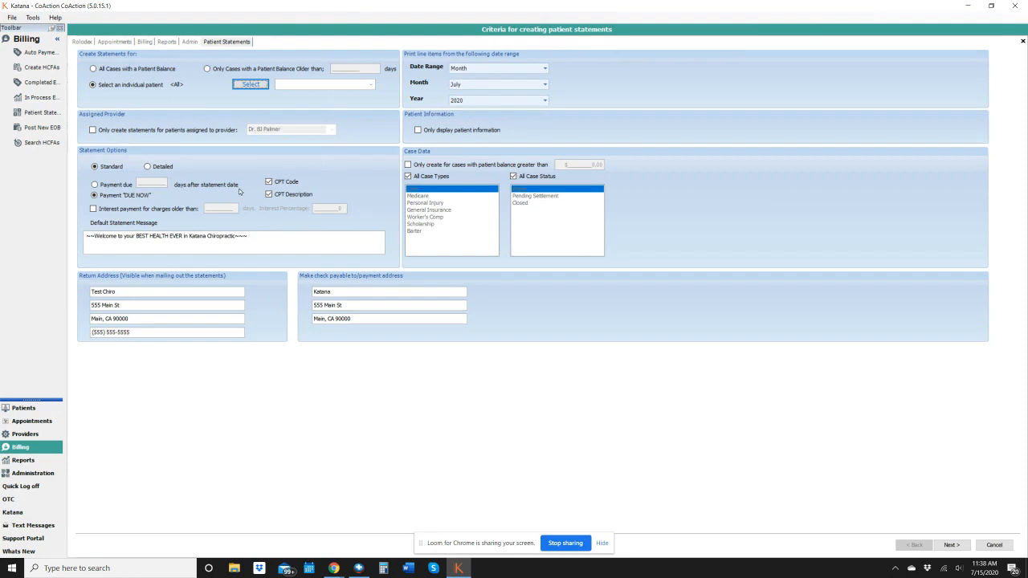
# Enable interest payment for charges older than 30 days at an interest percentage of 5
pyautogui.click(94, 208)
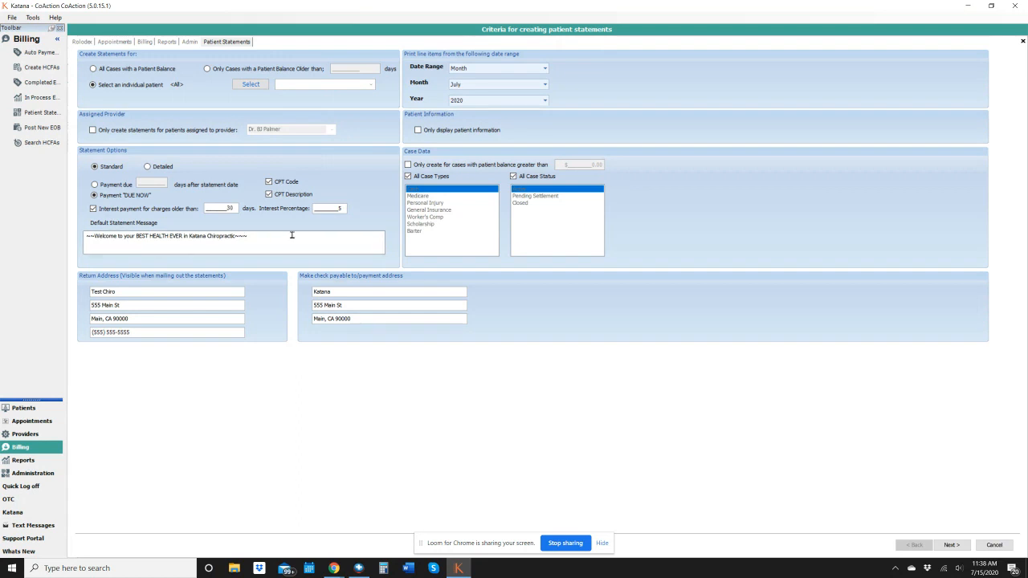
pyautogui.doubleClick(327, 212)
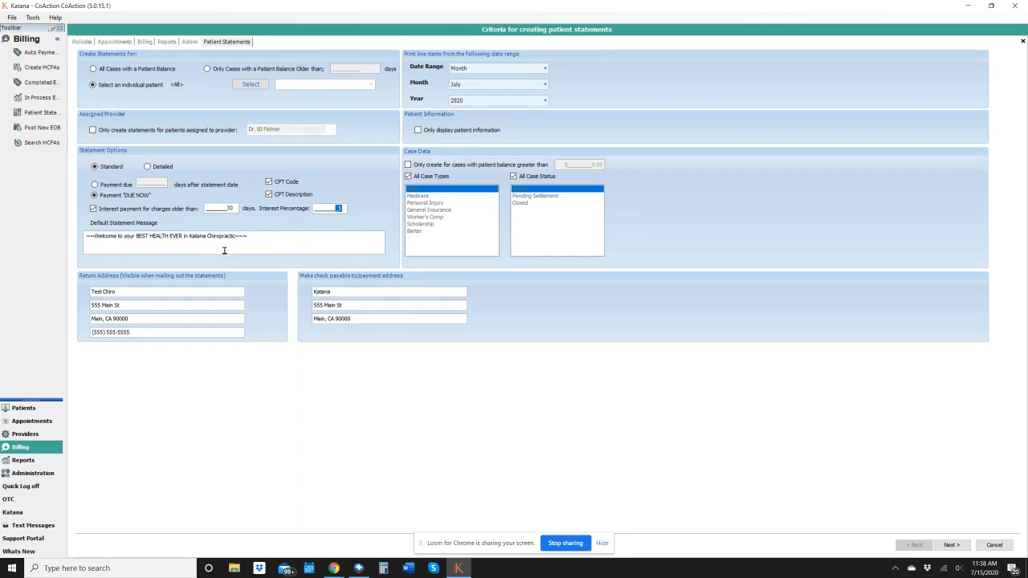
# Review the default statement message, each return address line, and the check payee and payment address lines
pyautogui.click(265, 239)
pyautogui.click(128, 294)
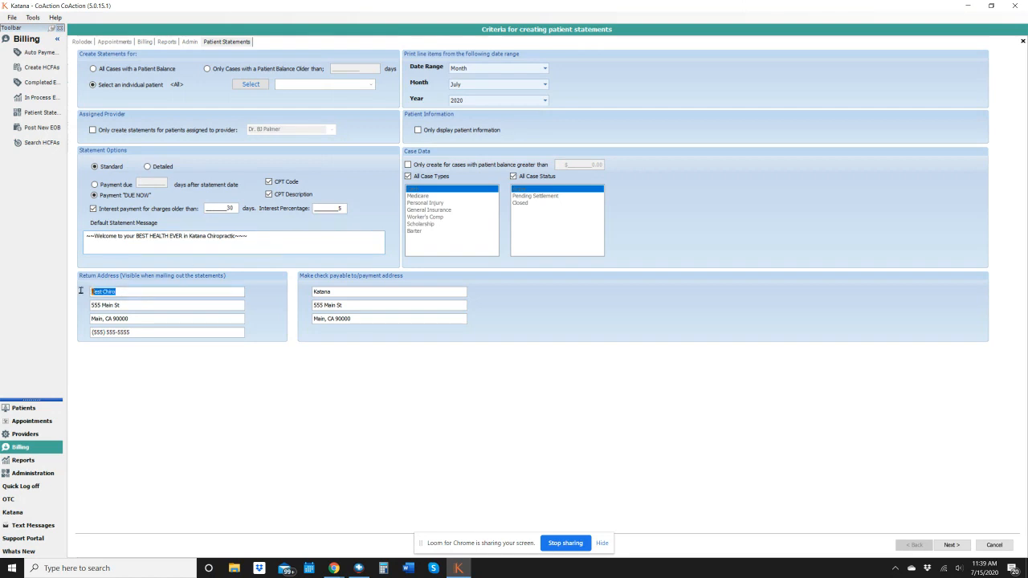
pyautogui.click(133, 304)
pyautogui.click(127, 319)
pyautogui.click(144, 332)
pyautogui.click(351, 292)
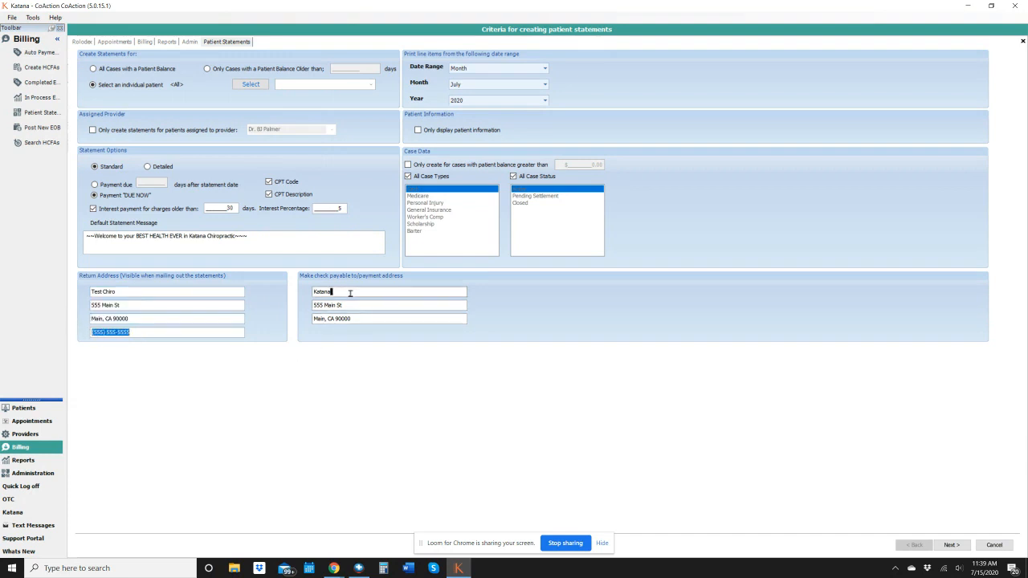
pyautogui.click(301, 305)
pyautogui.click(350, 319)
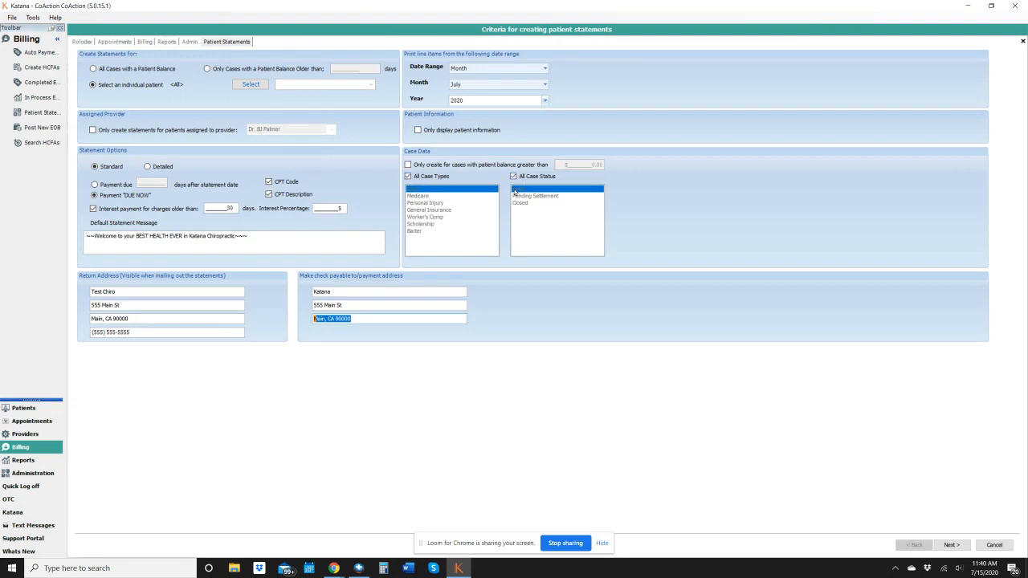
pyautogui.click(408, 176)
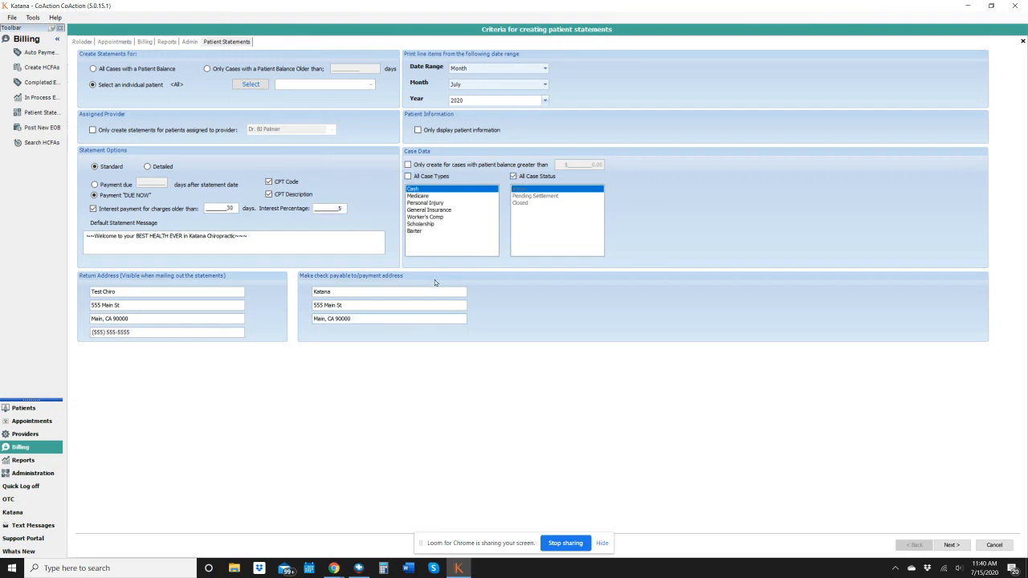
pyautogui.click(429, 210)
pyautogui.click(416, 202)
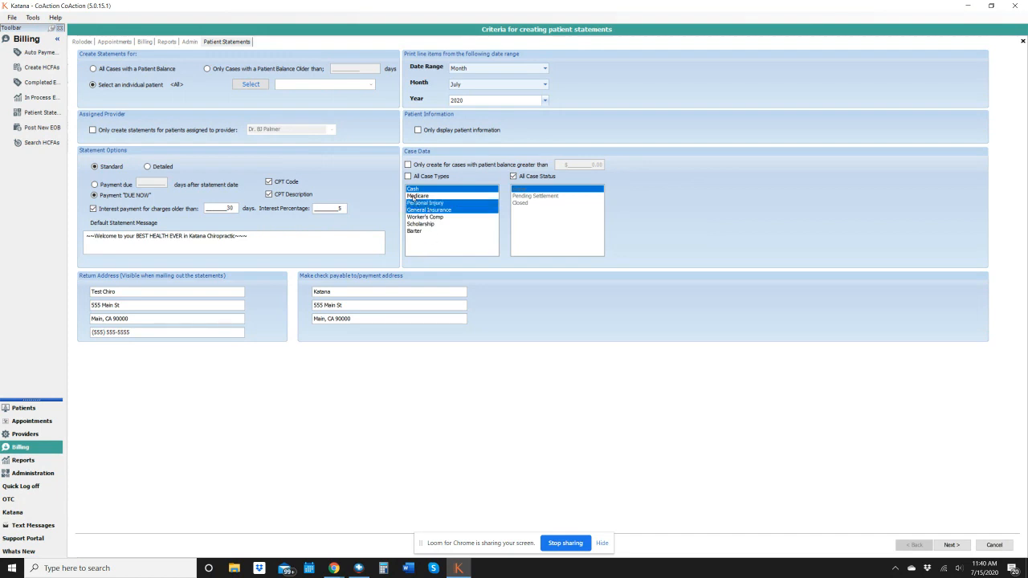
pyautogui.click(408, 175)
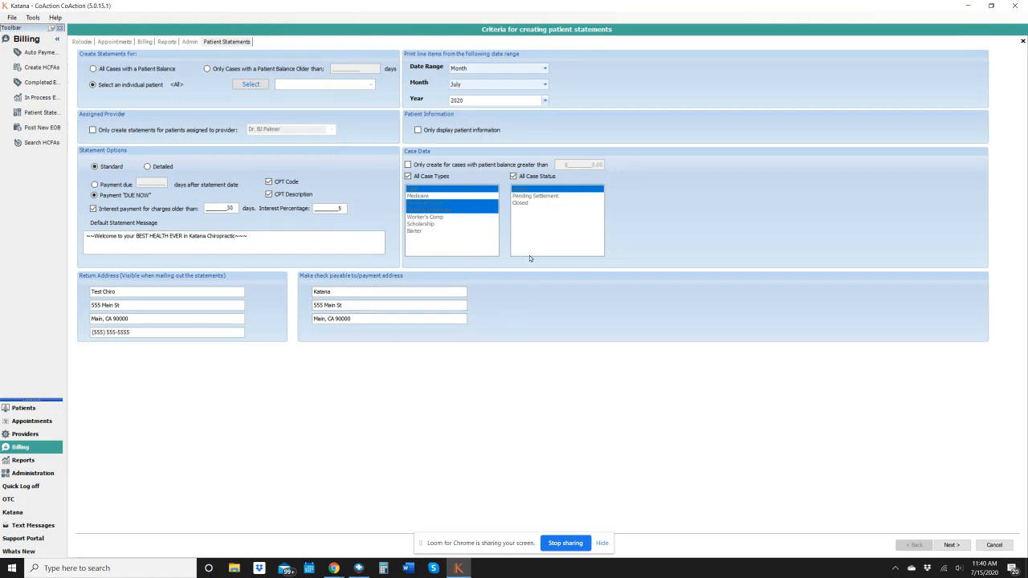
pyautogui.click(950, 545)
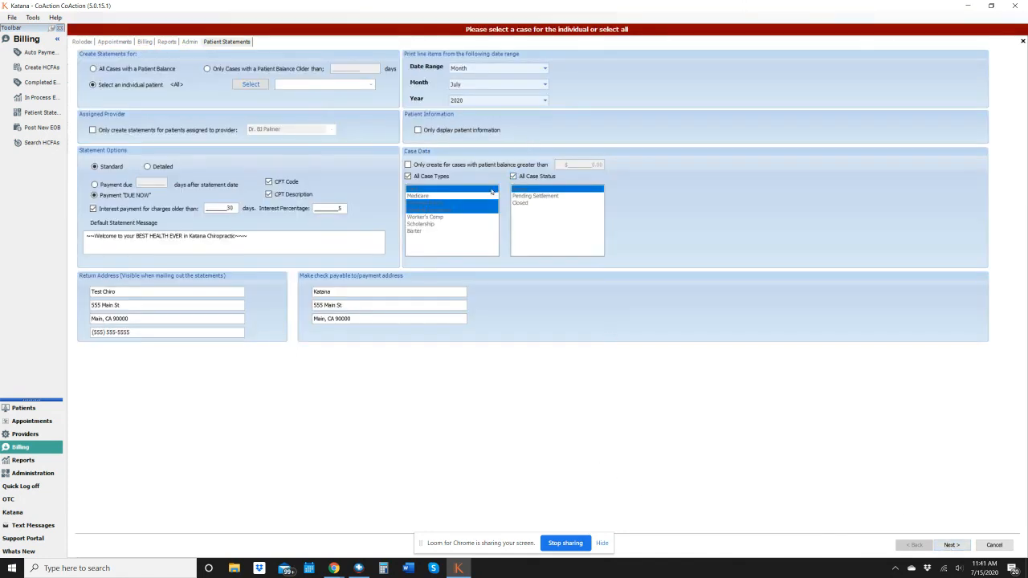
pyautogui.click(408, 176)
pyautogui.click(428, 210)
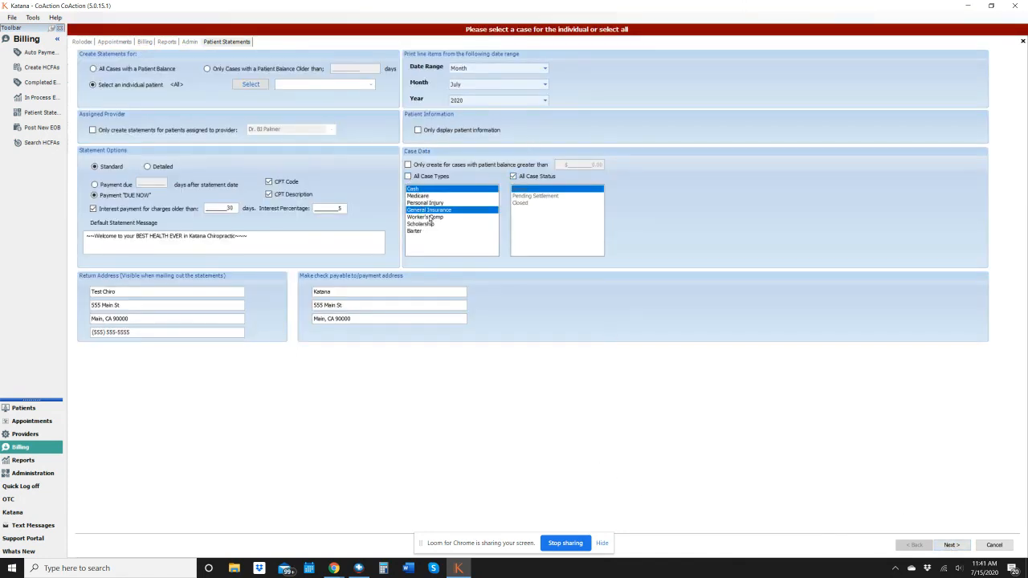
pyautogui.click(429, 210)
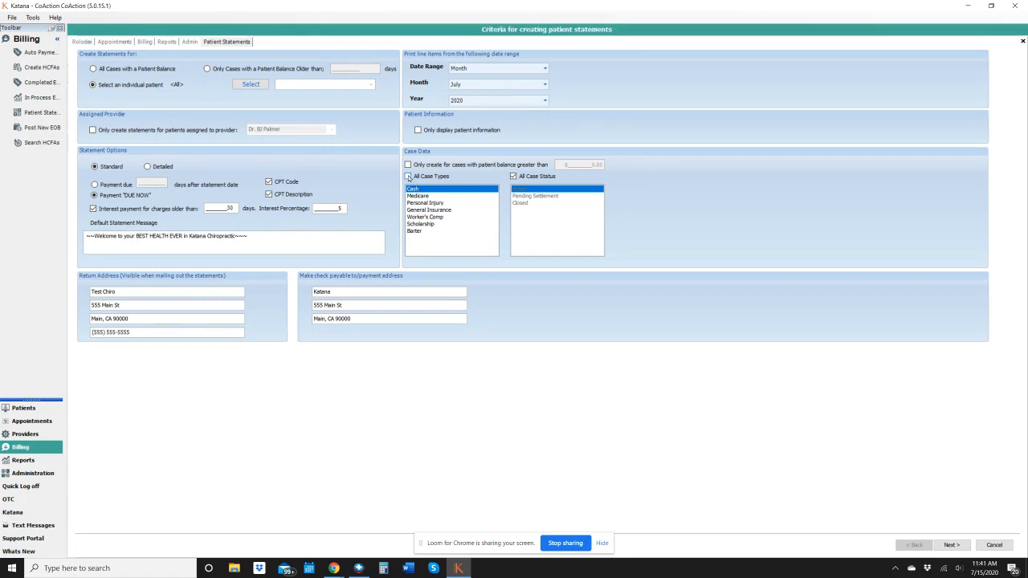
pyautogui.click(408, 176)
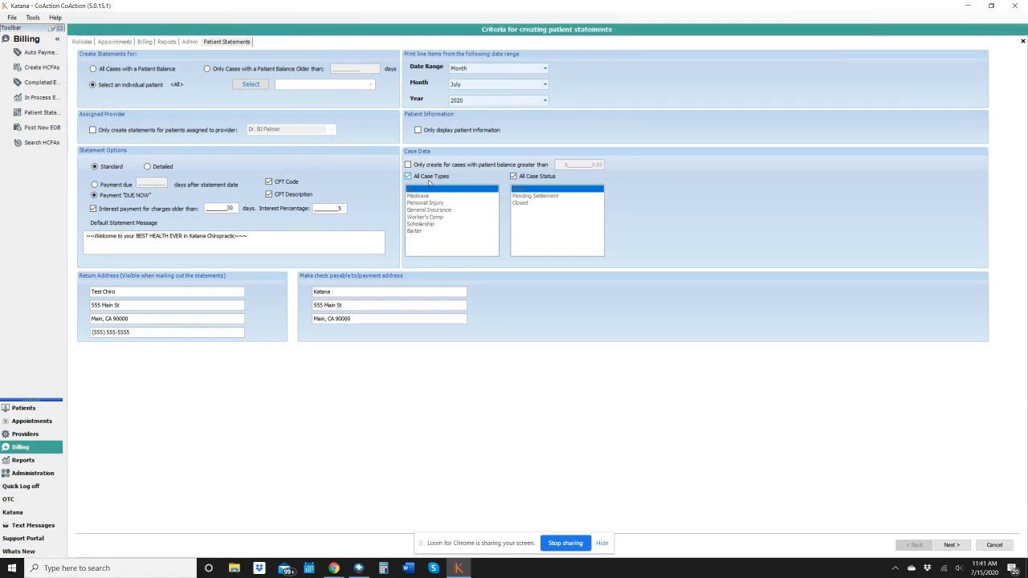
# Generate the statement list for all cases with a patient balance
pyautogui.click(119, 69)
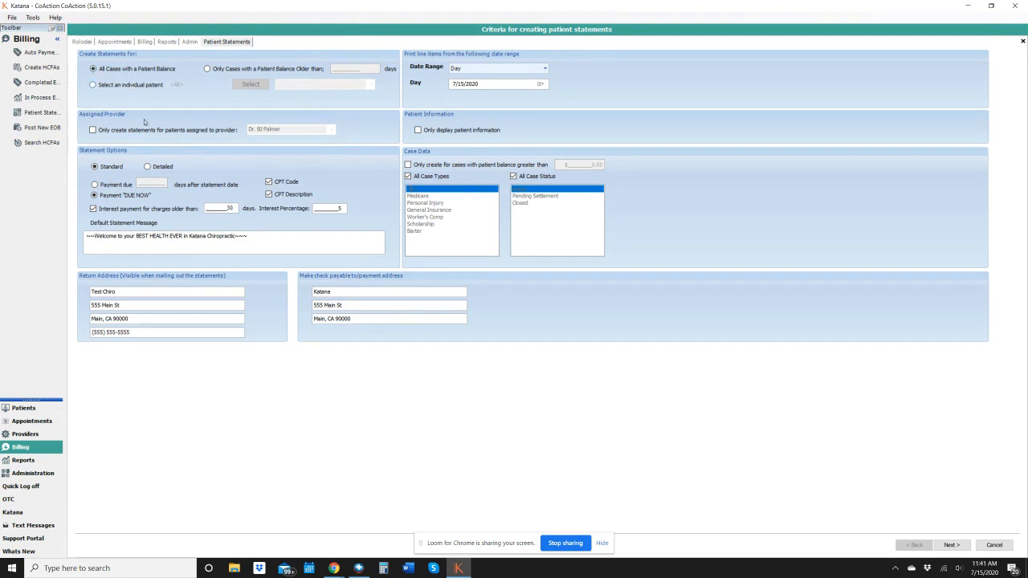
pyautogui.click(951, 545)
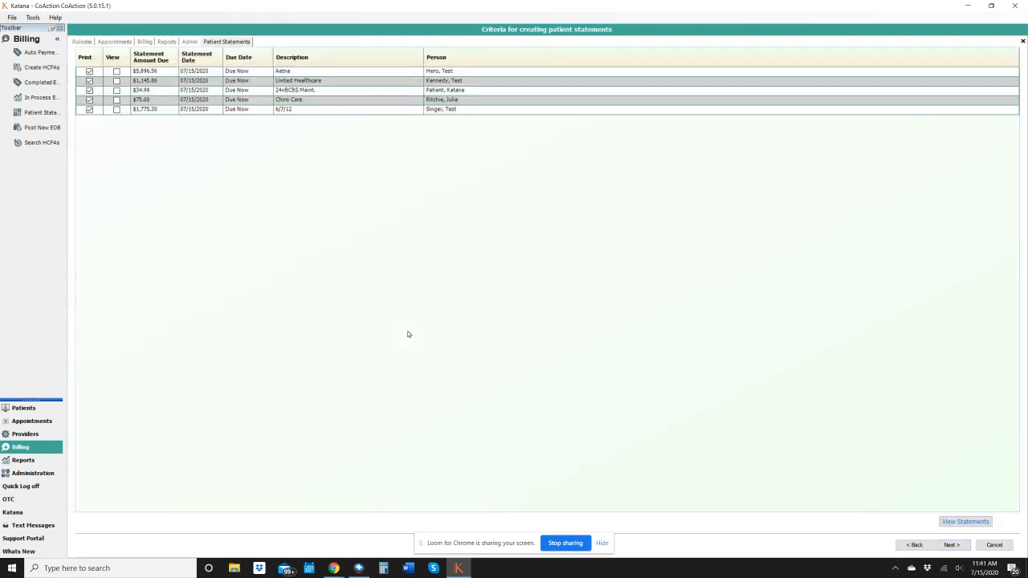
# Mark every listed statement for viewing and open the statements in the report preview
pyautogui.click(117, 71)
pyautogui.click(117, 80)
pyautogui.click(117, 90)
pyautogui.click(116, 100)
pyautogui.click(116, 110)
pyautogui.click(966, 522)
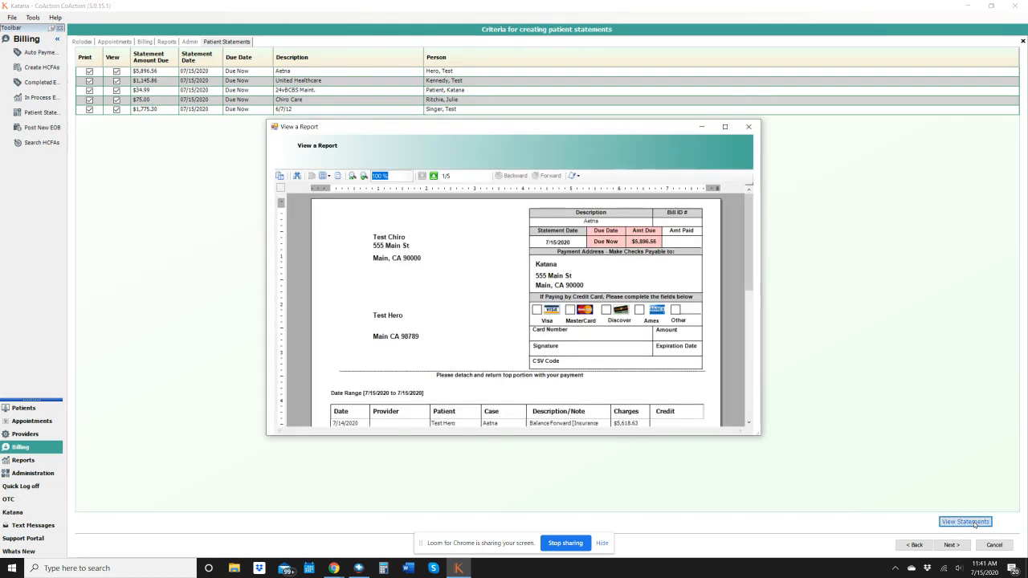
# Examine the charges, interest and amounts due on the previewed statements at full window size, and close the preview
pyautogui.click(724, 126)
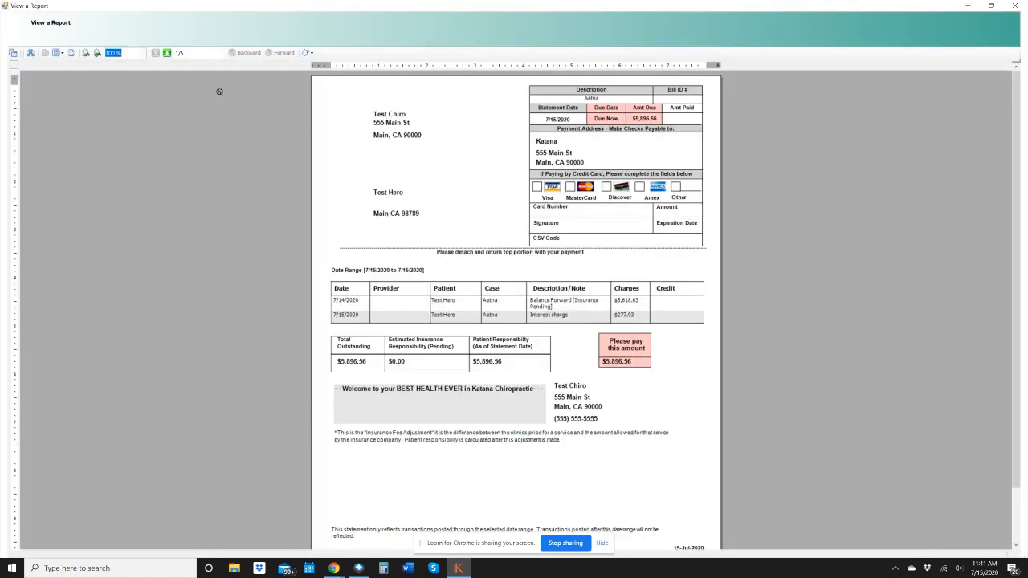
pyautogui.click(168, 54)
pyautogui.click(168, 54)
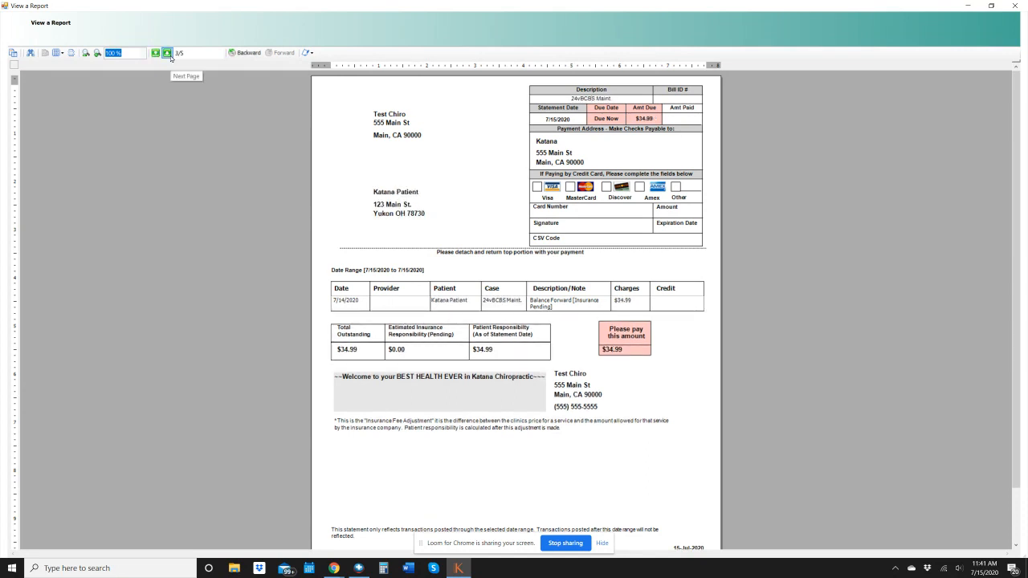
pyautogui.click(167, 55)
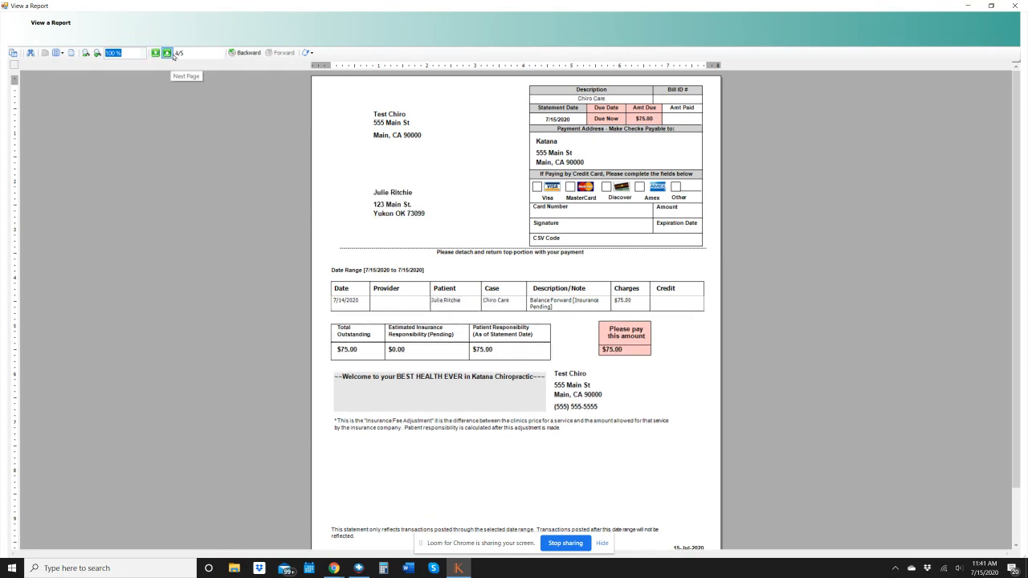
pyautogui.click(155, 54)
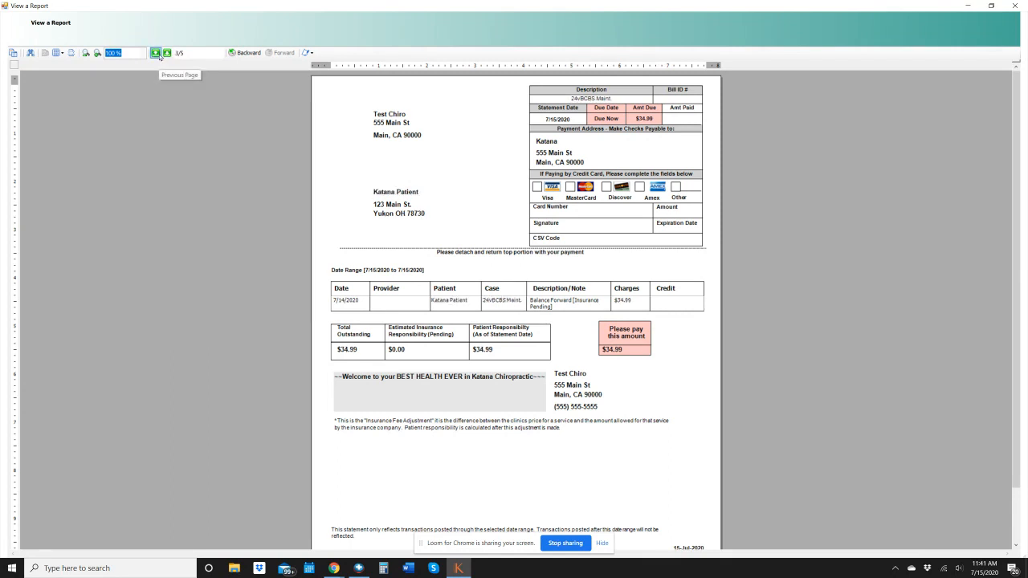
pyautogui.click(156, 54)
pyautogui.click(155, 54)
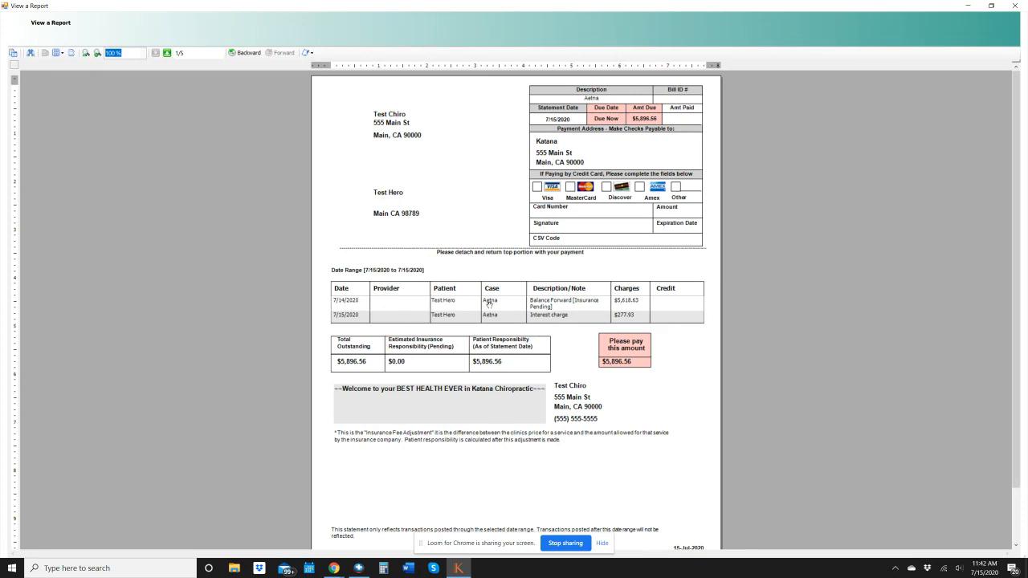
pyautogui.click(167, 53)
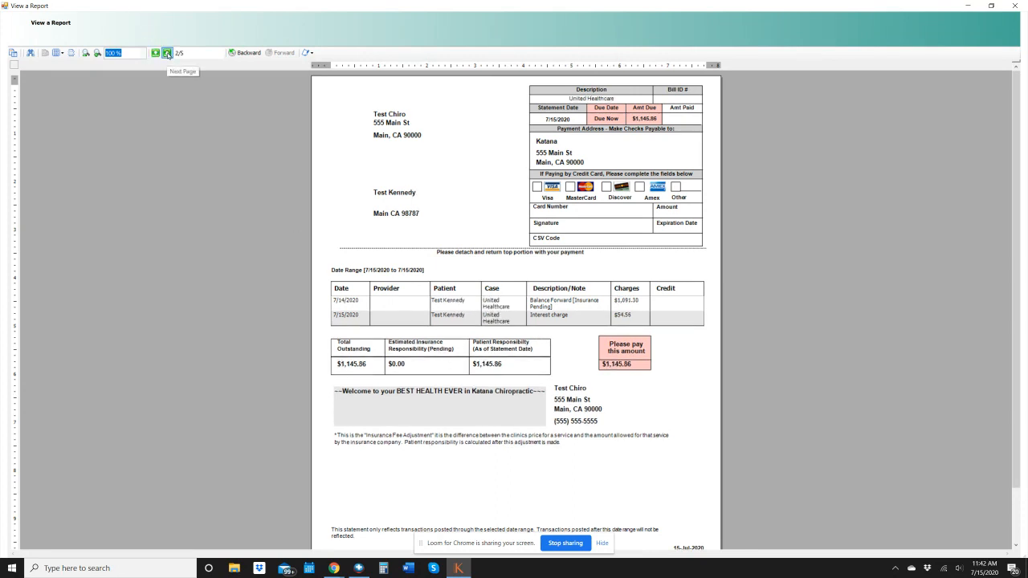
pyautogui.click(167, 53)
pyautogui.click(167, 53)
pyautogui.click(167, 53)
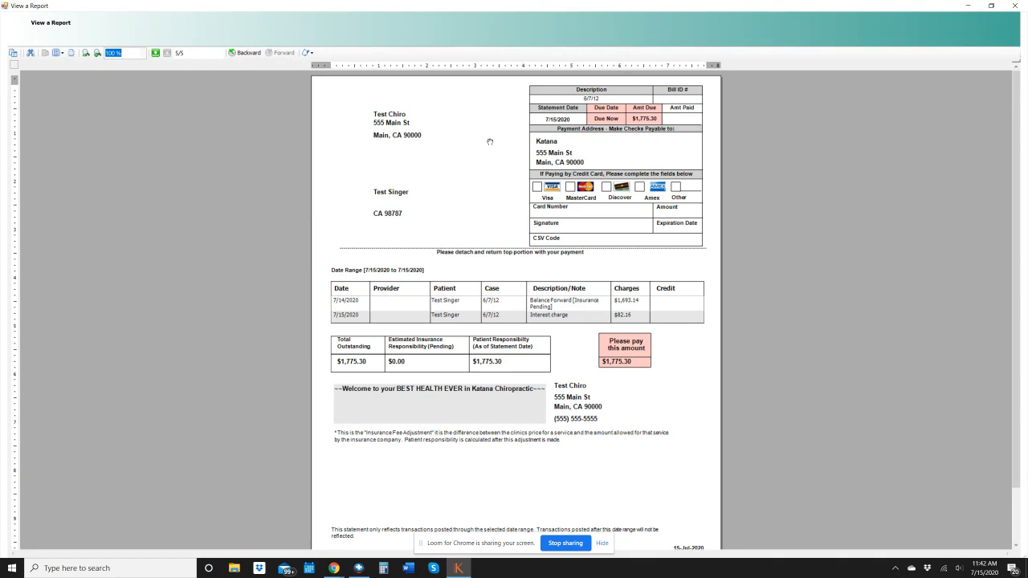
pyautogui.scroll(-2, 794, 284)
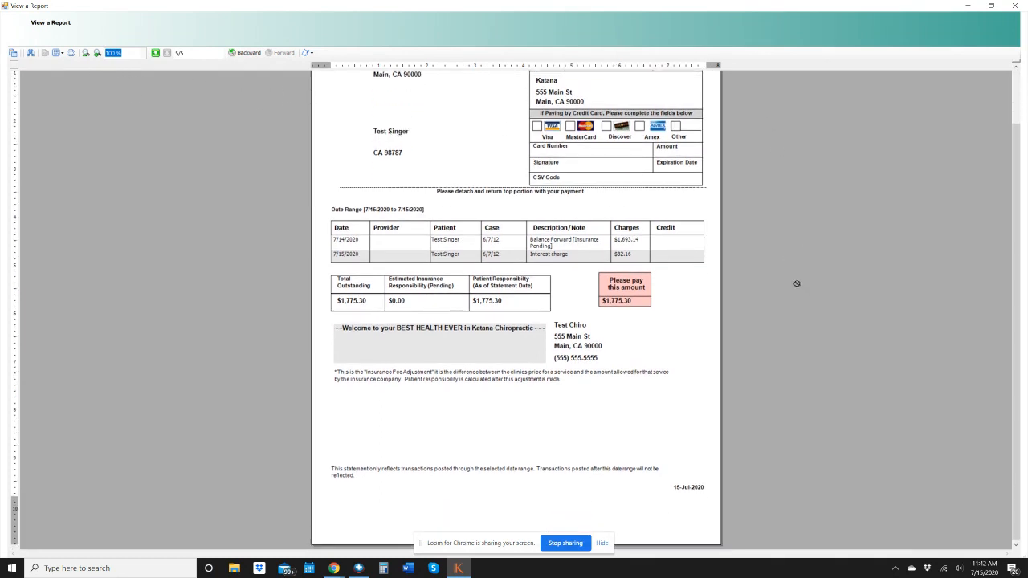
pyautogui.click(1014, 5)
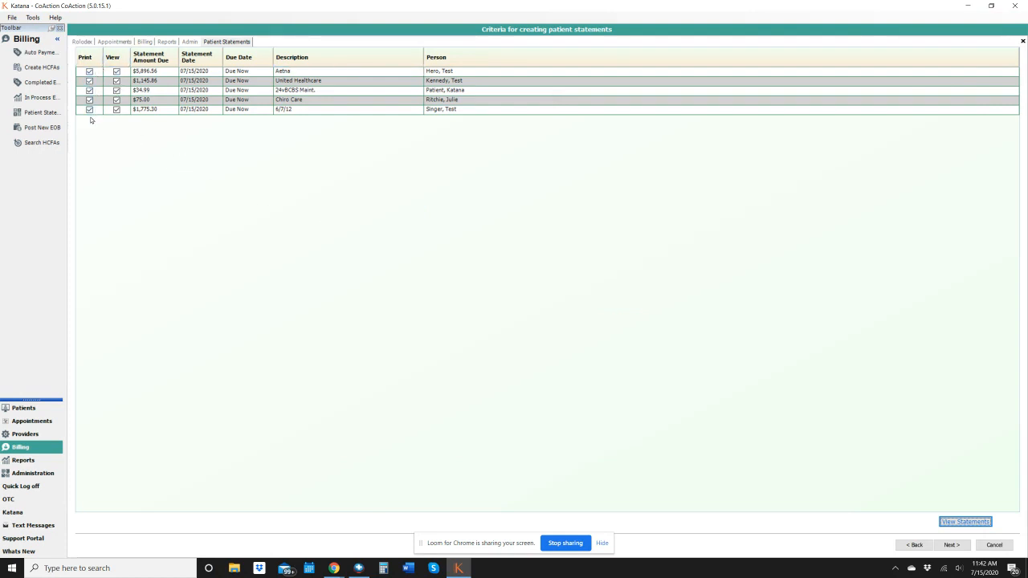
# Advance the listed statements to printing, cancel the printer selection, and finish the statement run
pyautogui.click(952, 545)
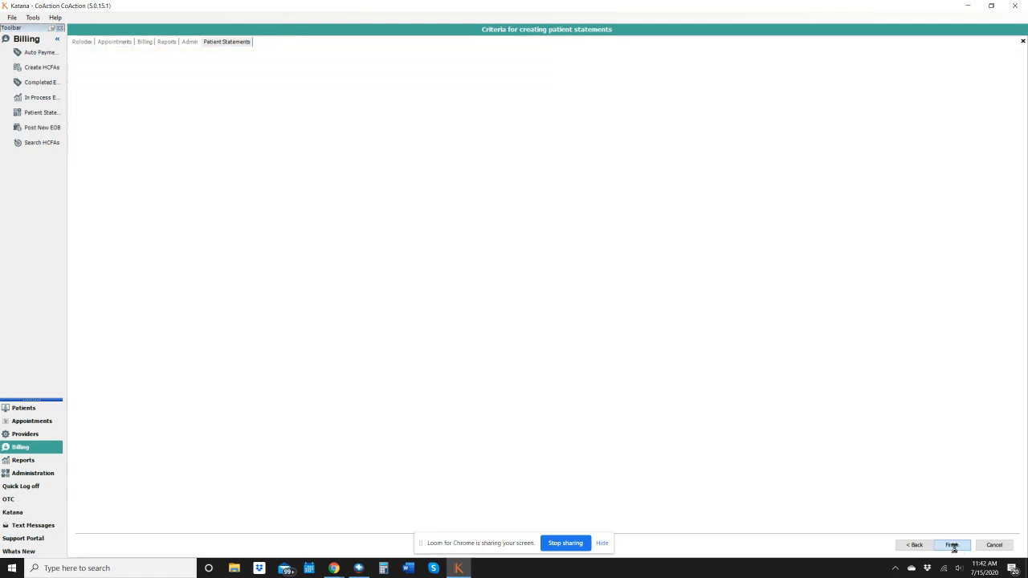
pyautogui.click(952, 546)
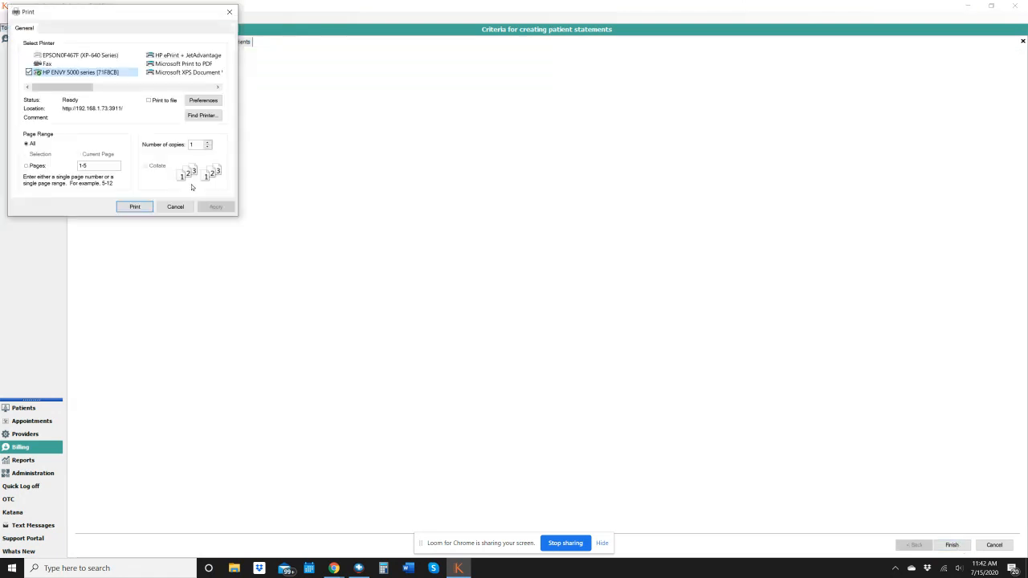
pyautogui.click(175, 207)
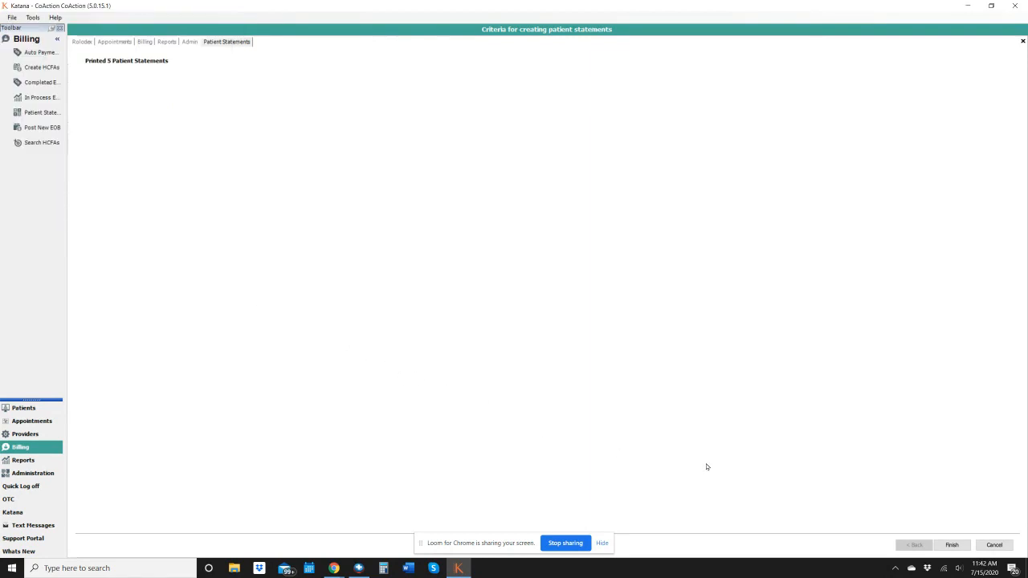
pyautogui.click(952, 545)
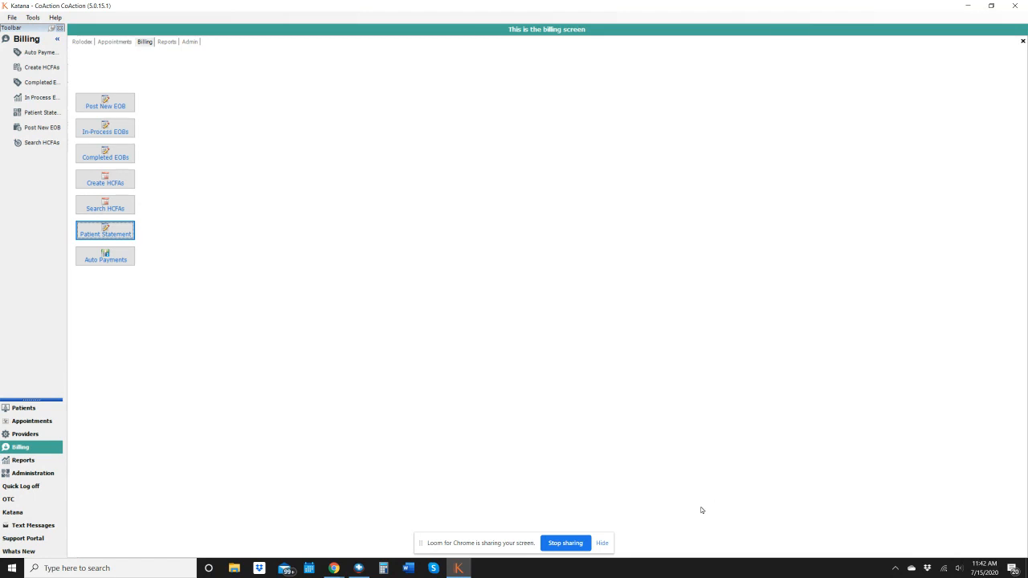
# Open the billing records of the patient with the 24vBCBS Maint. case
pyautogui.click(32, 408)
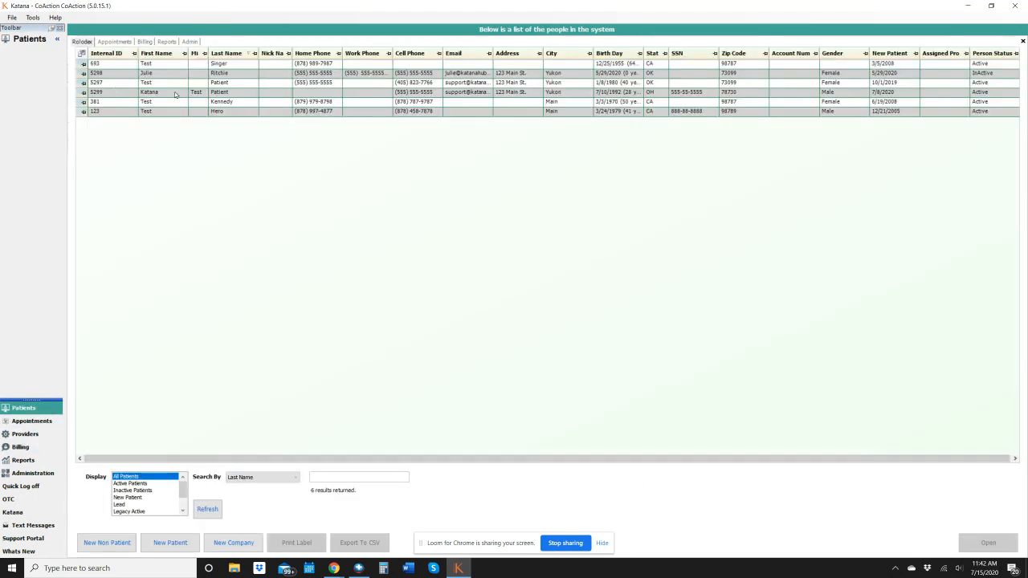
pyautogui.click(223, 93)
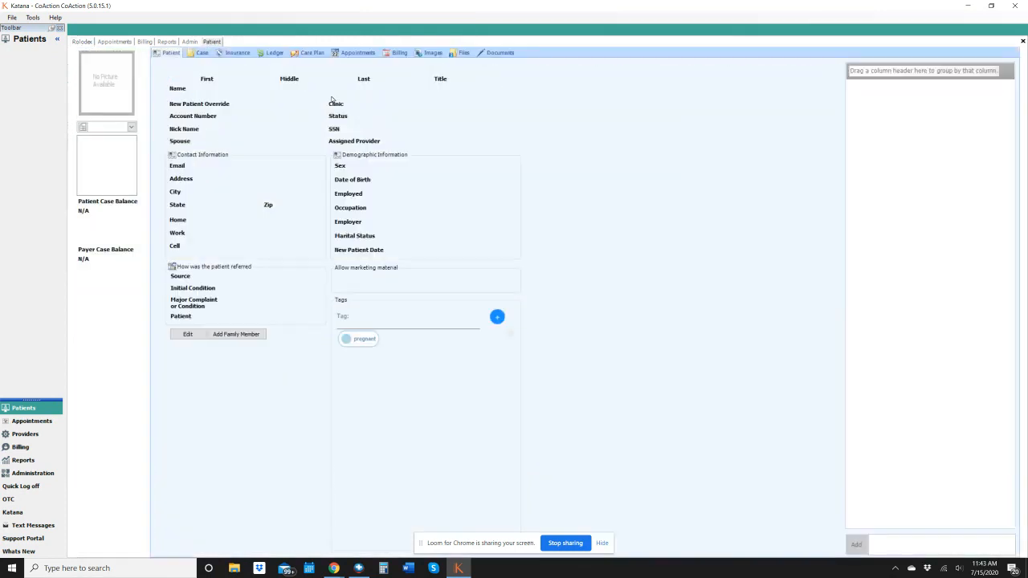
pyautogui.click(396, 53)
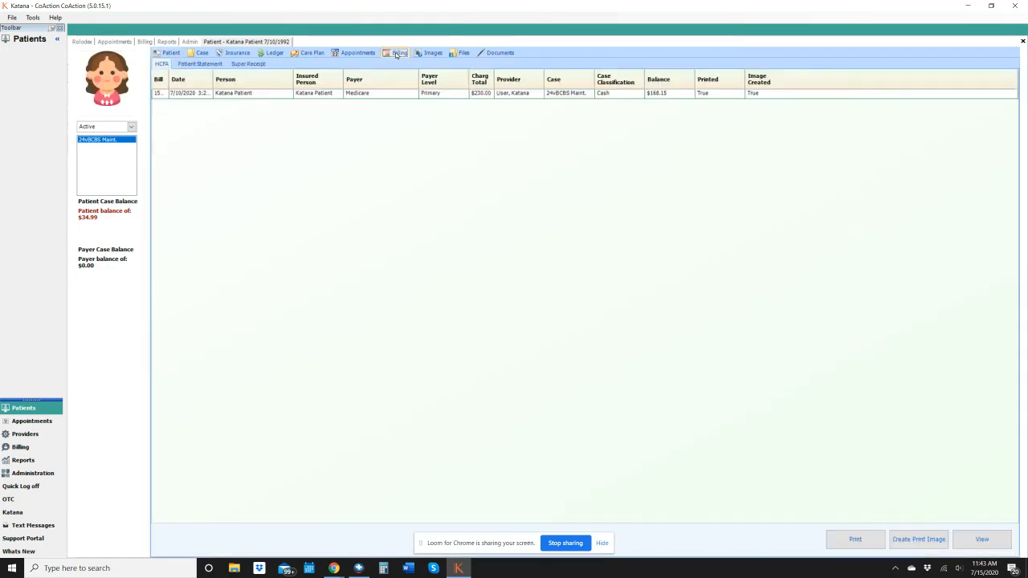
# Show the patient's statements, filter the list to Detailed, and select the statement dated 07/13/2020
pyautogui.click(200, 65)
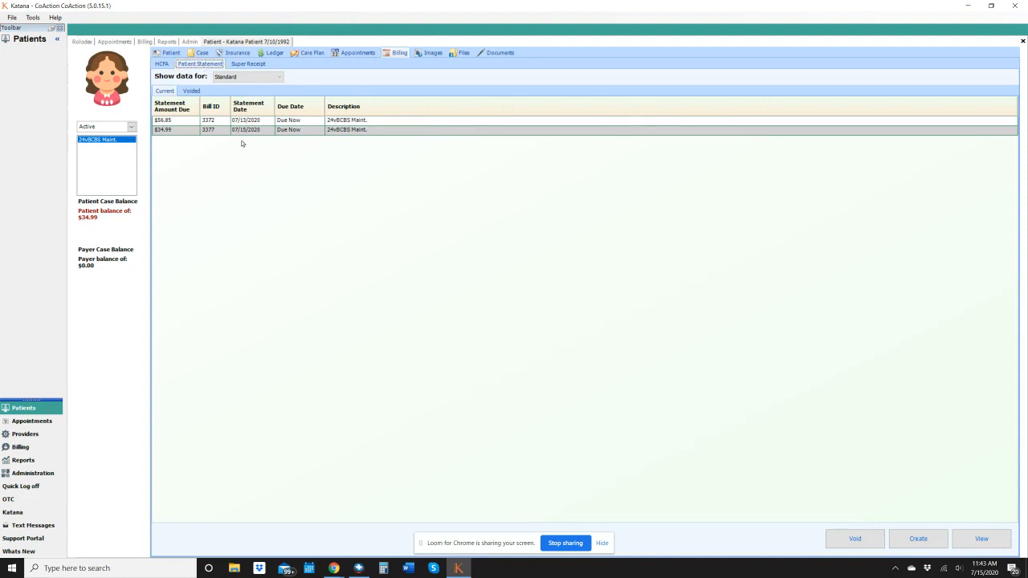
pyautogui.click(279, 79)
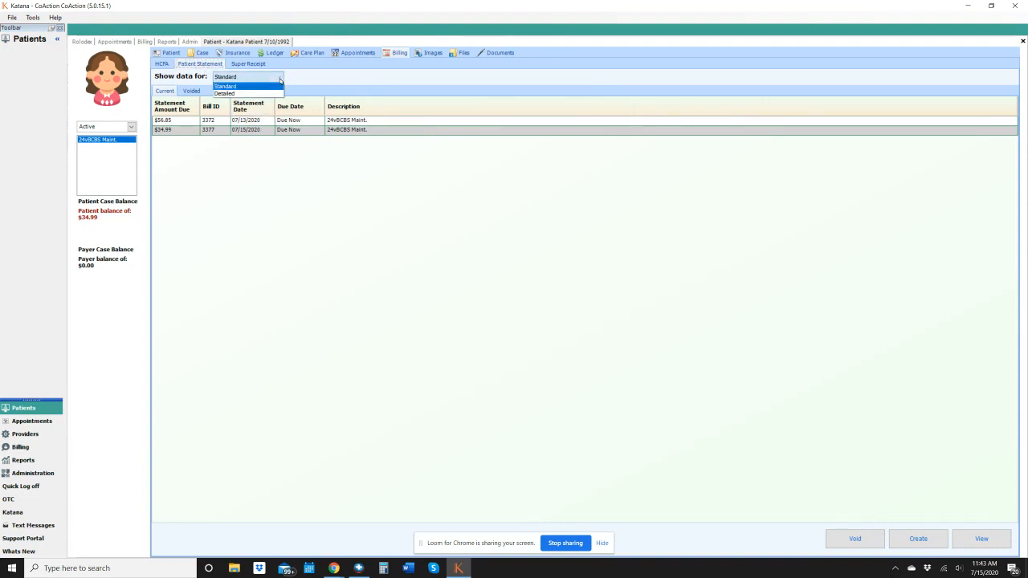
pyautogui.click(233, 93)
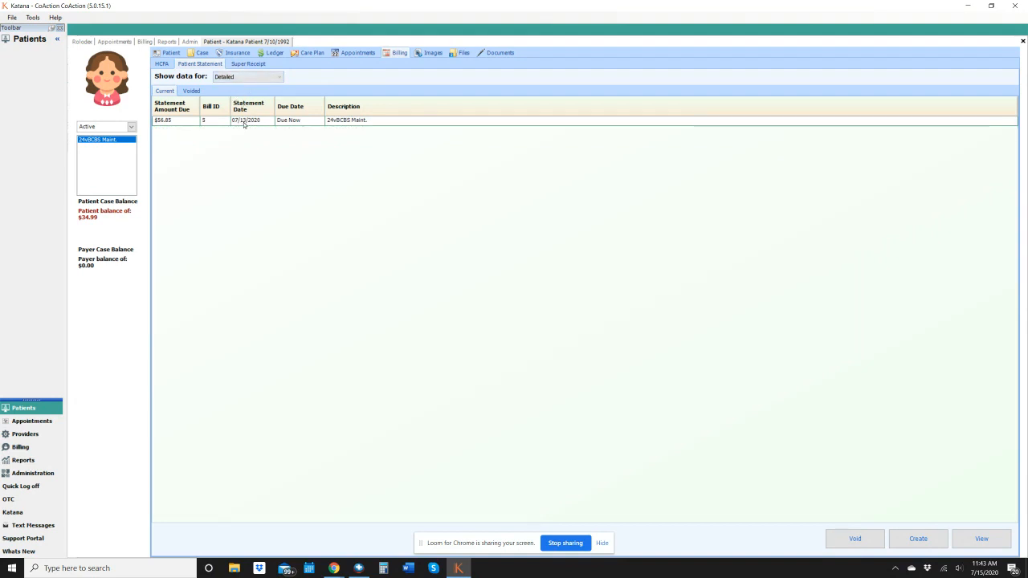
pyautogui.click(244, 122)
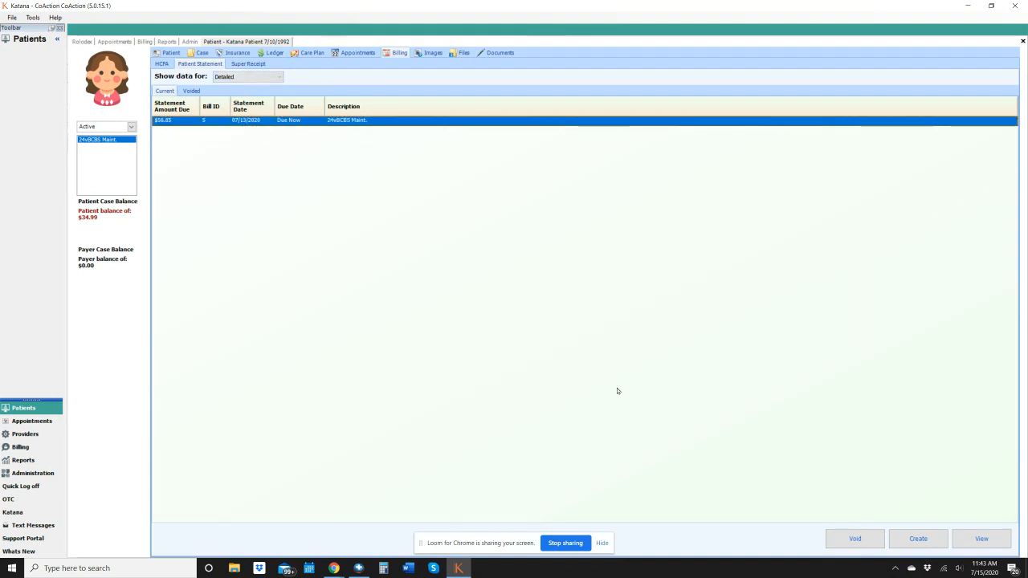
# Switch the statement list to Standard, view the statement dated 07/15/2020, and close the report
pyautogui.click(259, 77)
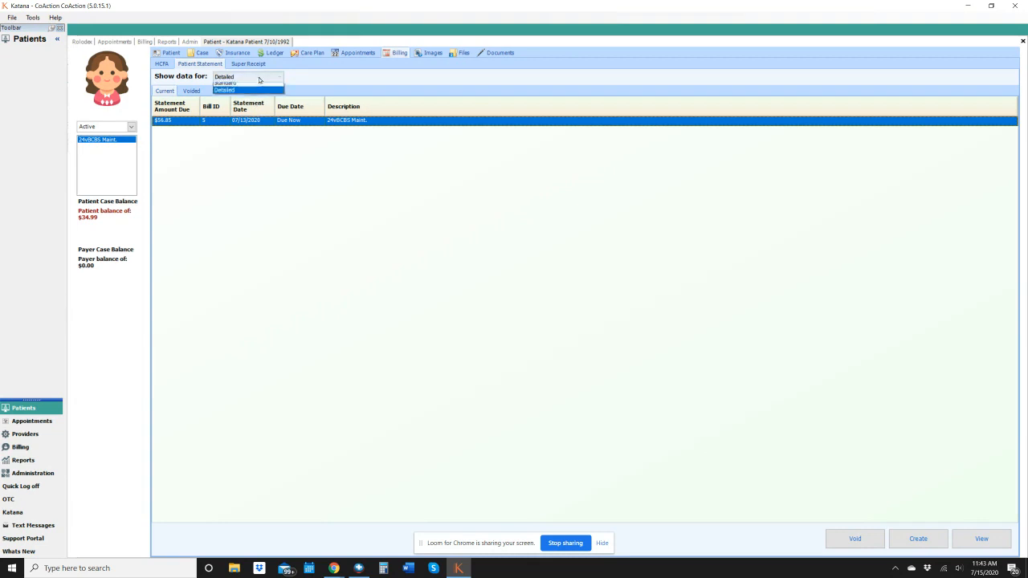
pyautogui.click(240, 85)
pyautogui.click(219, 130)
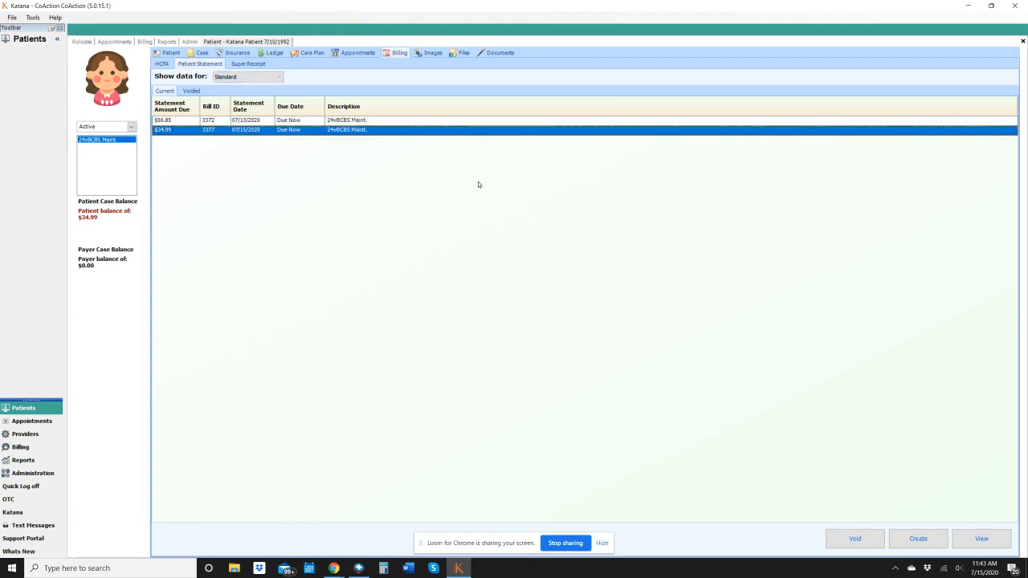
pyautogui.click(981, 540)
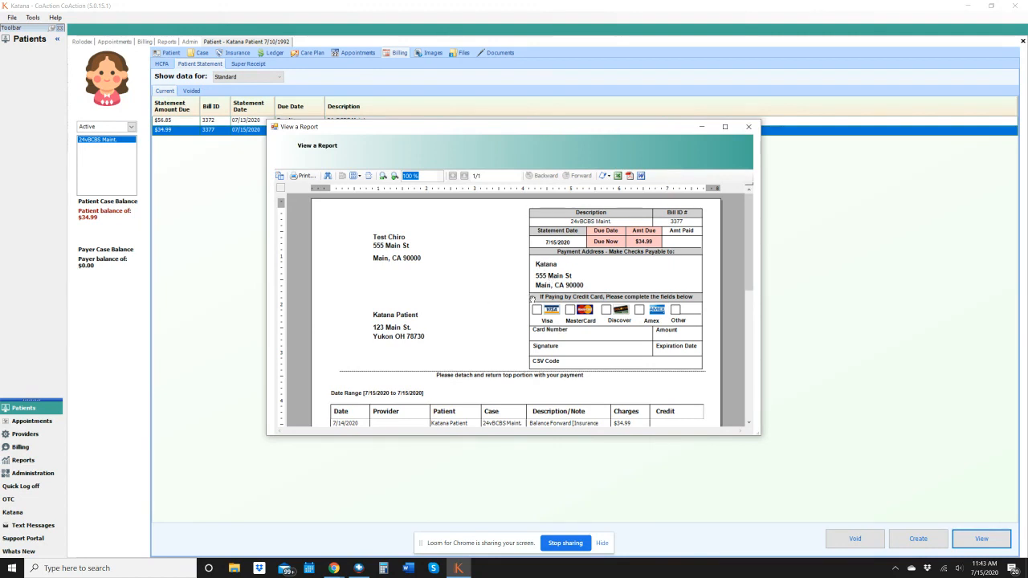
pyautogui.click(752, 128)
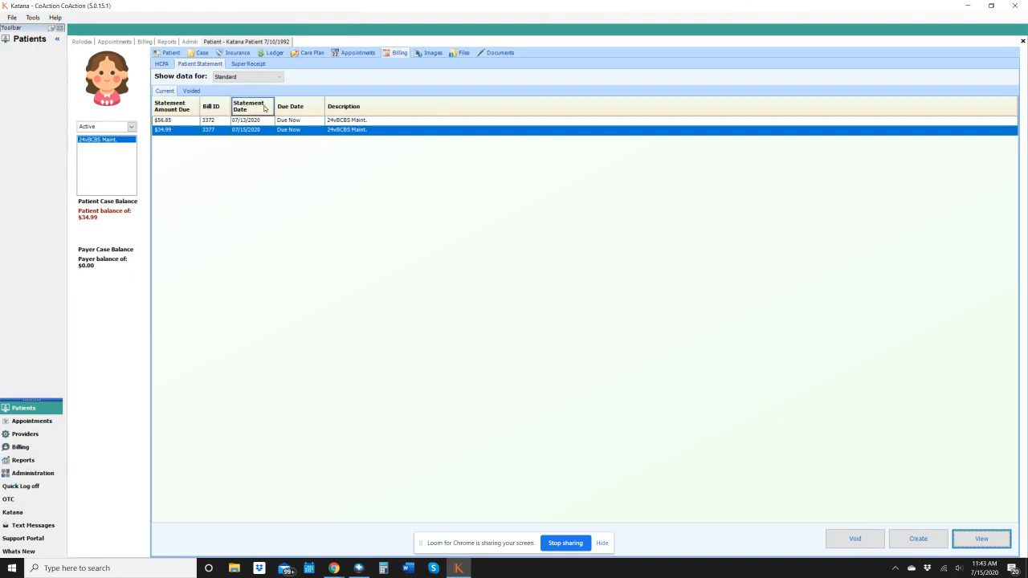
# From the Detailed statement list, create a new statement for the 24vBCBS Maint. case with the preset criteria and open its preview
pyautogui.click(279, 78)
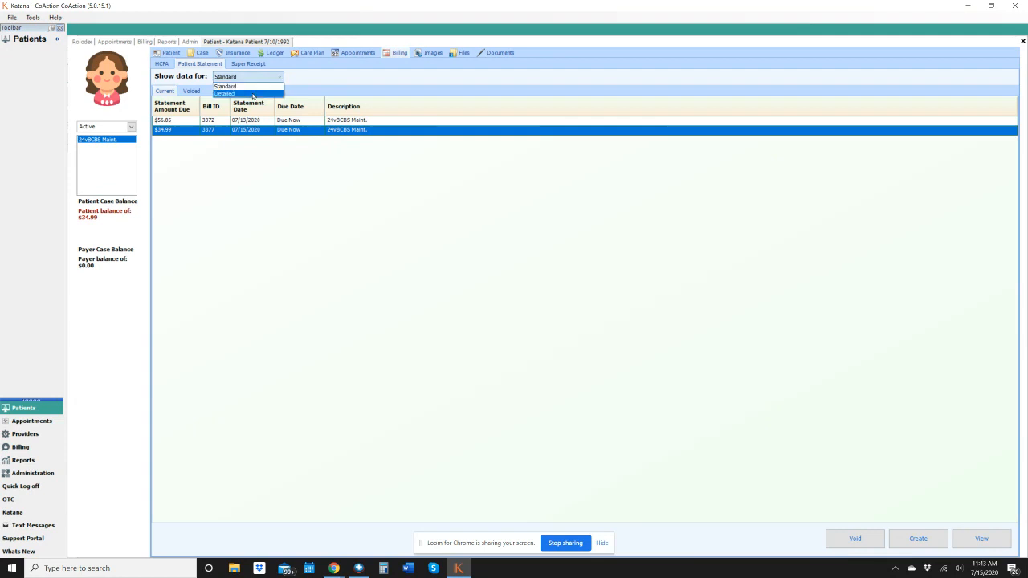
pyautogui.click(252, 94)
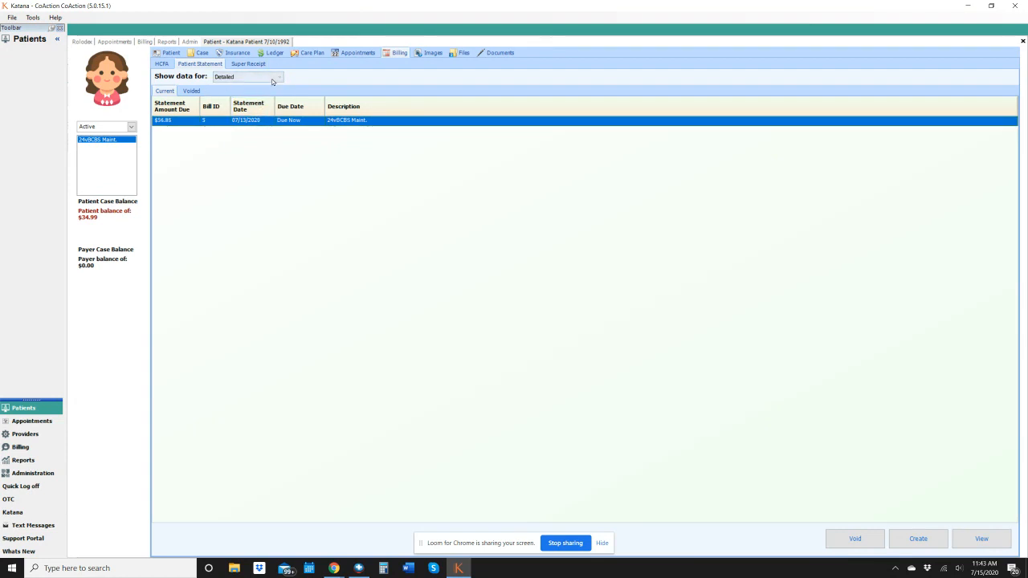
pyautogui.click(910, 539)
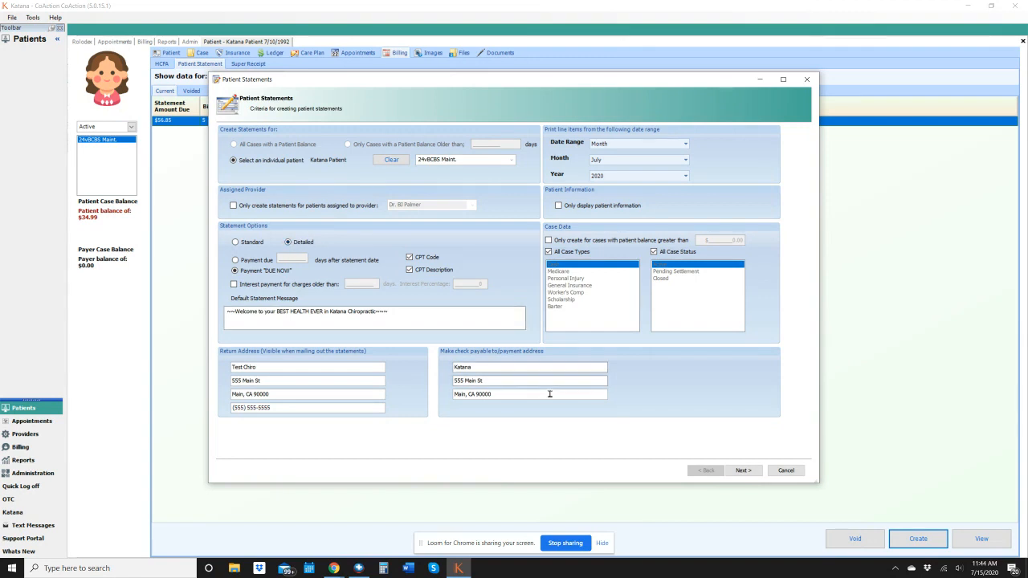
pyautogui.click(745, 470)
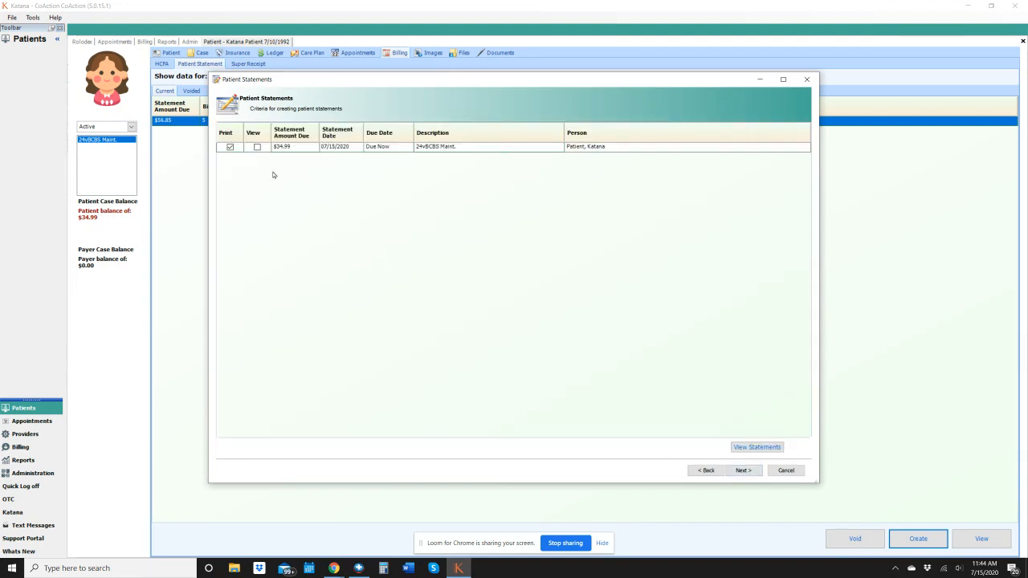
pyautogui.click(257, 147)
pyautogui.click(755, 447)
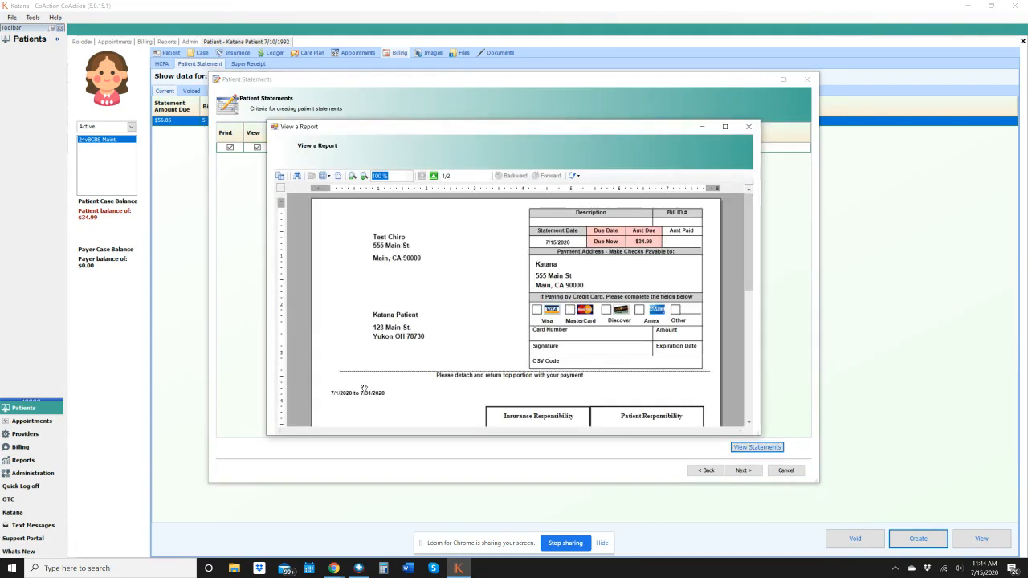
# Examine the insurance and patient responsibility columns and balance summary of the detailed statement, and close the preview
pyautogui.moveTo(752, 234); pyautogui.dragTo(749, 314)
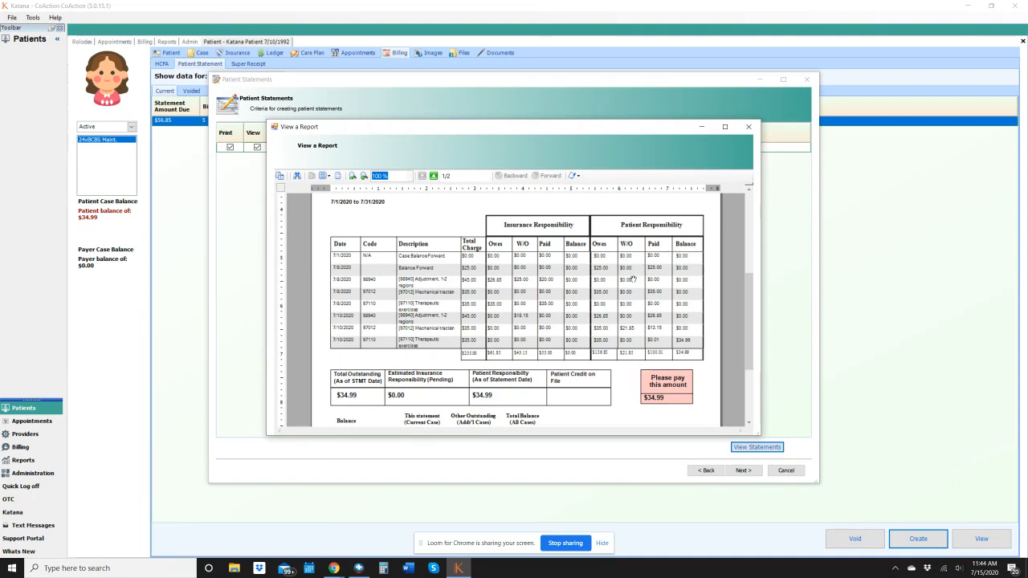
pyautogui.scroll(-1, 486, 314)
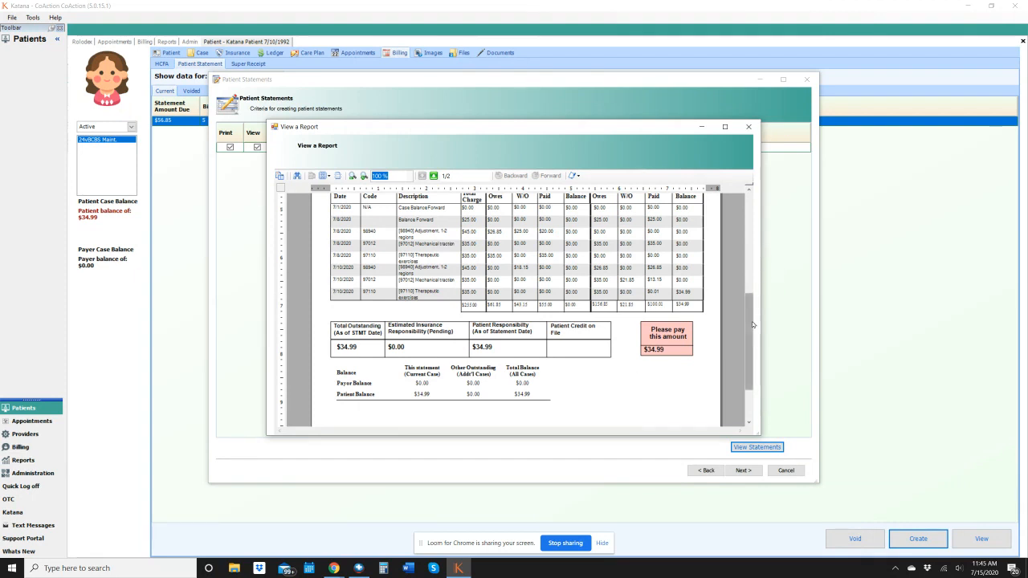
pyautogui.click(749, 126)
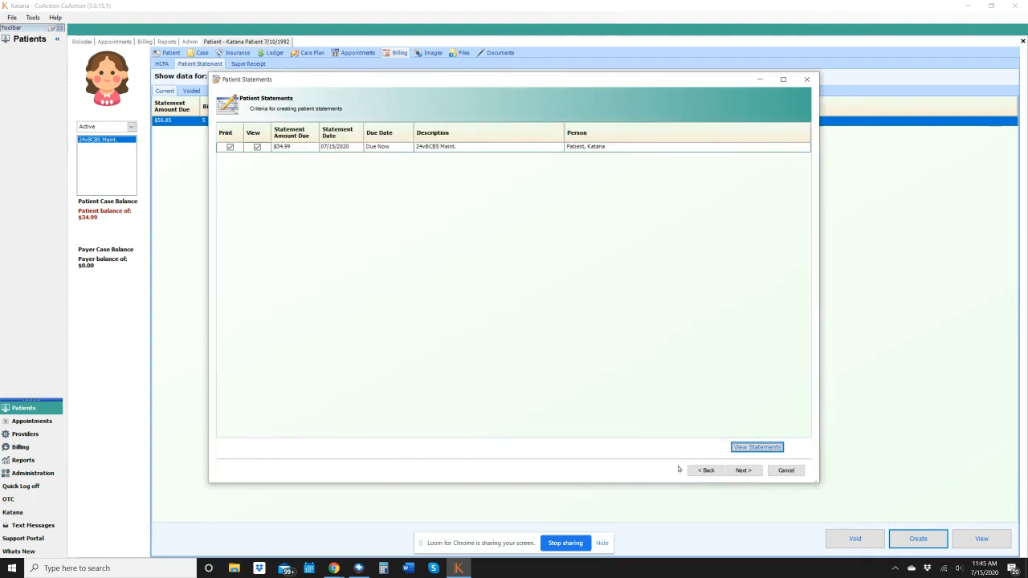
# Return to the statement criteria, limit the statement to patient information only, and preview it again
pyautogui.click(704, 470)
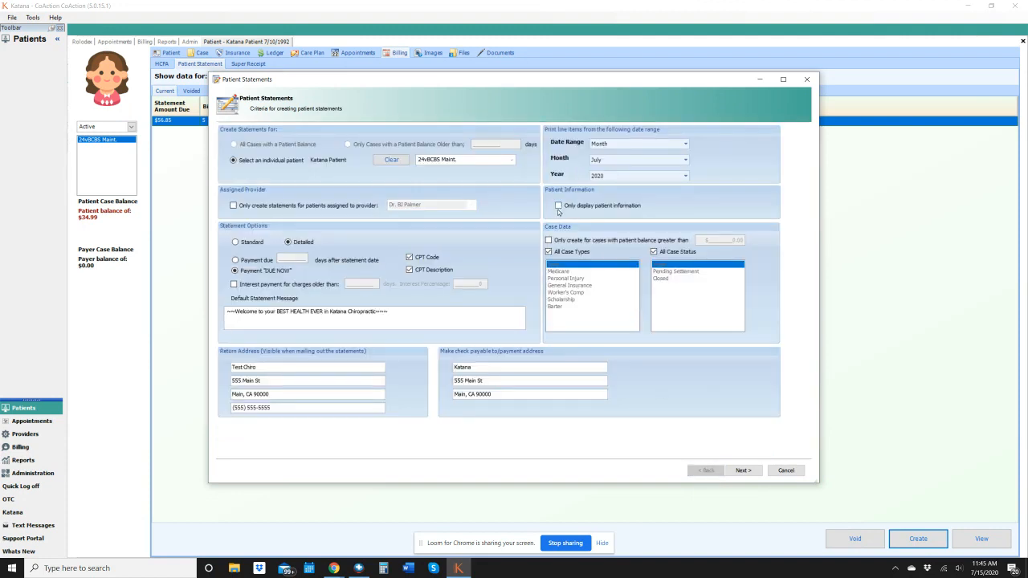
pyautogui.click(559, 205)
pyautogui.click(740, 470)
pyautogui.click(257, 147)
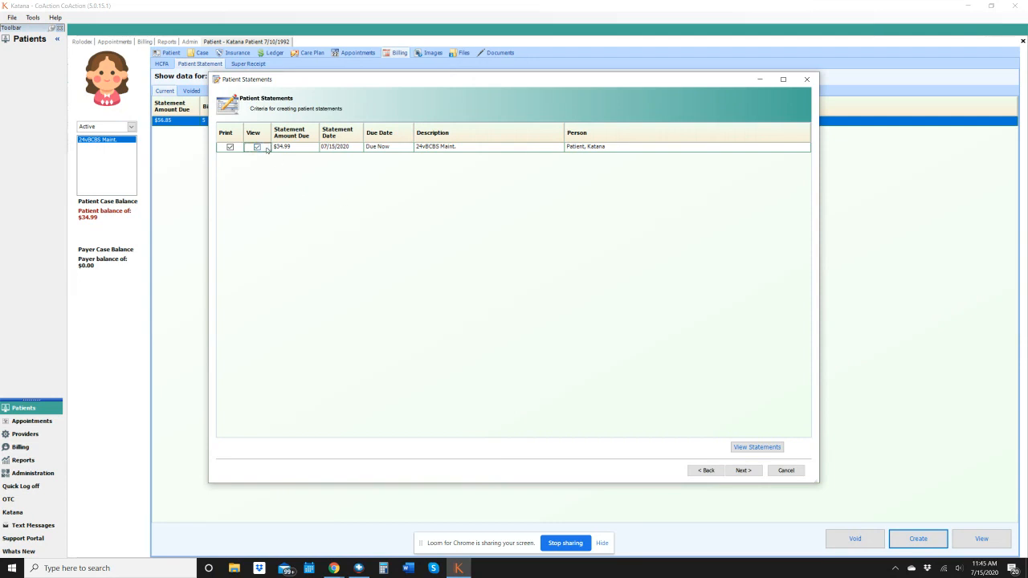
pyautogui.click(756, 446)
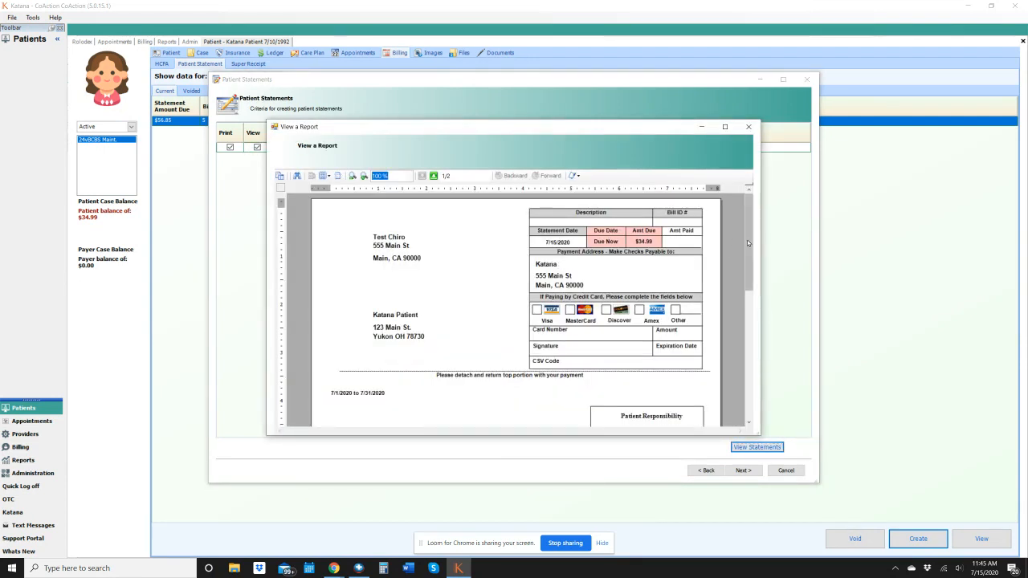
# Examine the patient-only charges, payment amount and balances on the statement, and close the preview
pyautogui.moveTo(747, 240); pyautogui.dragTo(753, 316)
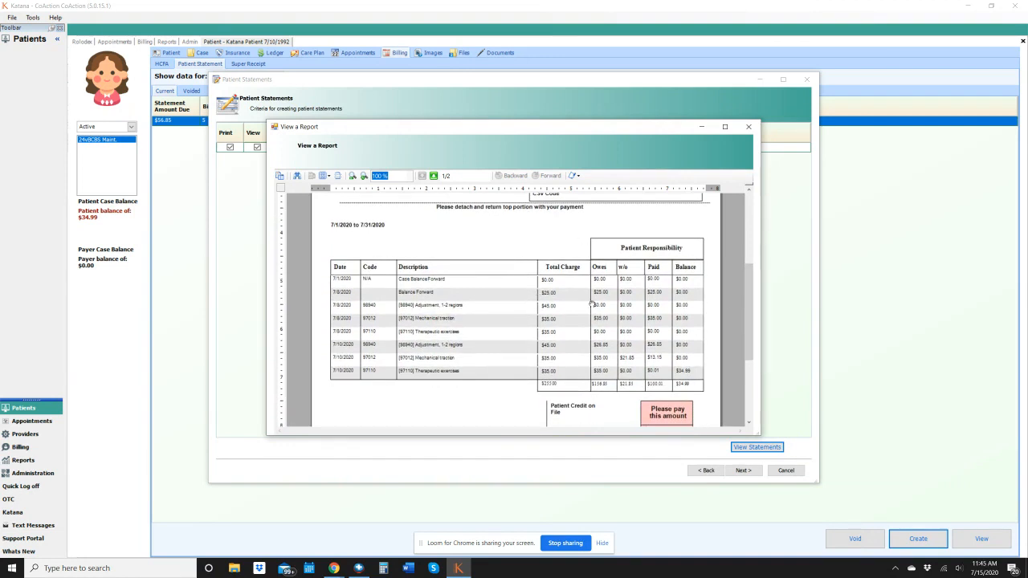
pyautogui.moveTo(750, 293); pyautogui.dragTo(749, 325)
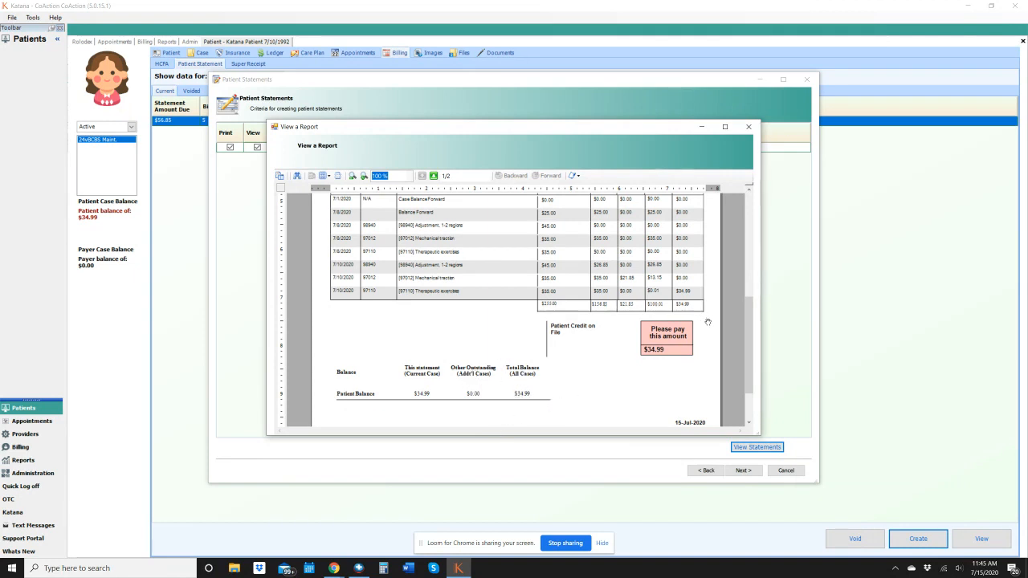
pyautogui.click(748, 126)
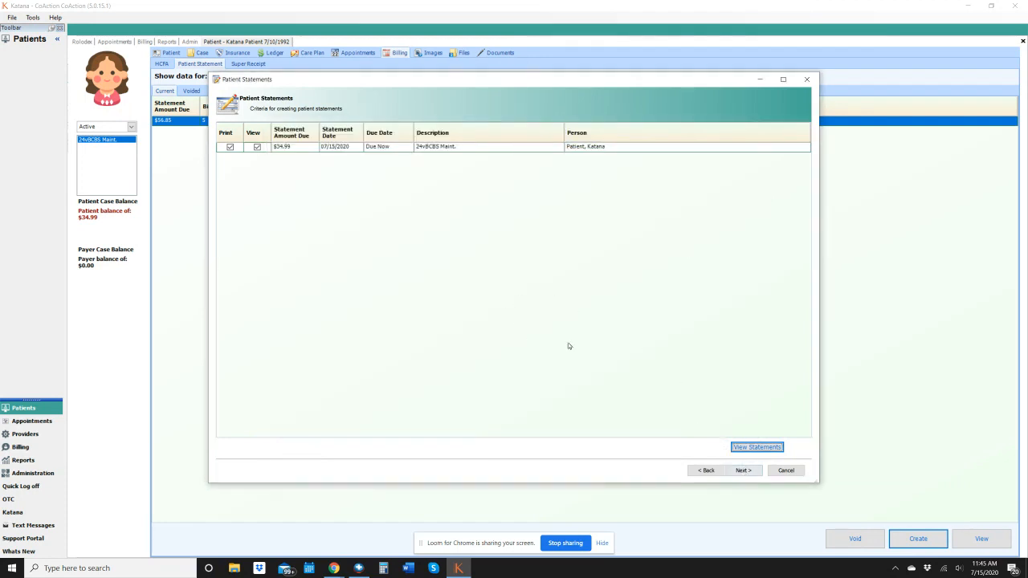
# Advance the detailed statement to printing, cancel the printer selection, and finish the statement wizard
pyautogui.click(744, 471)
pyautogui.click(743, 471)
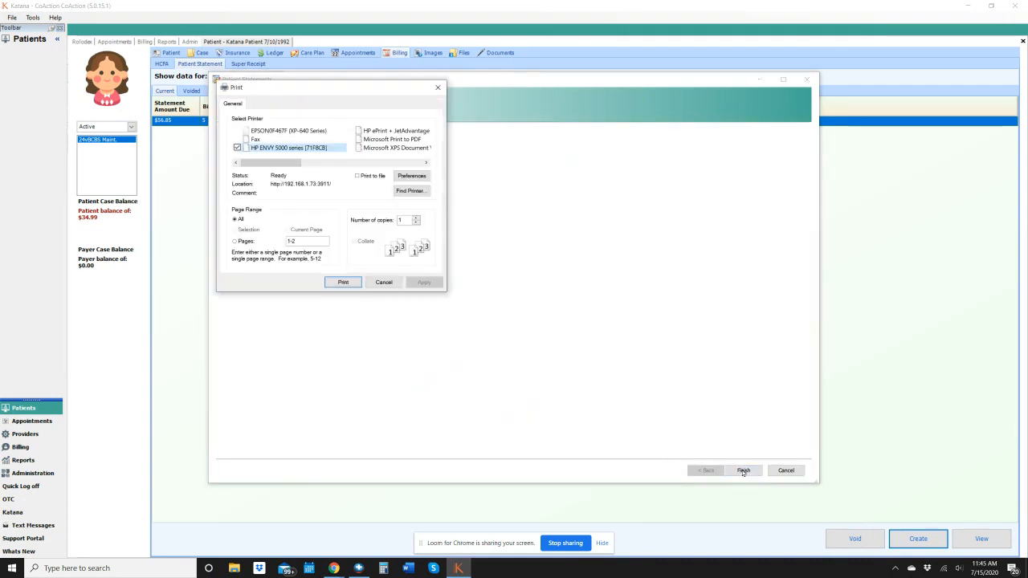
pyautogui.click(384, 283)
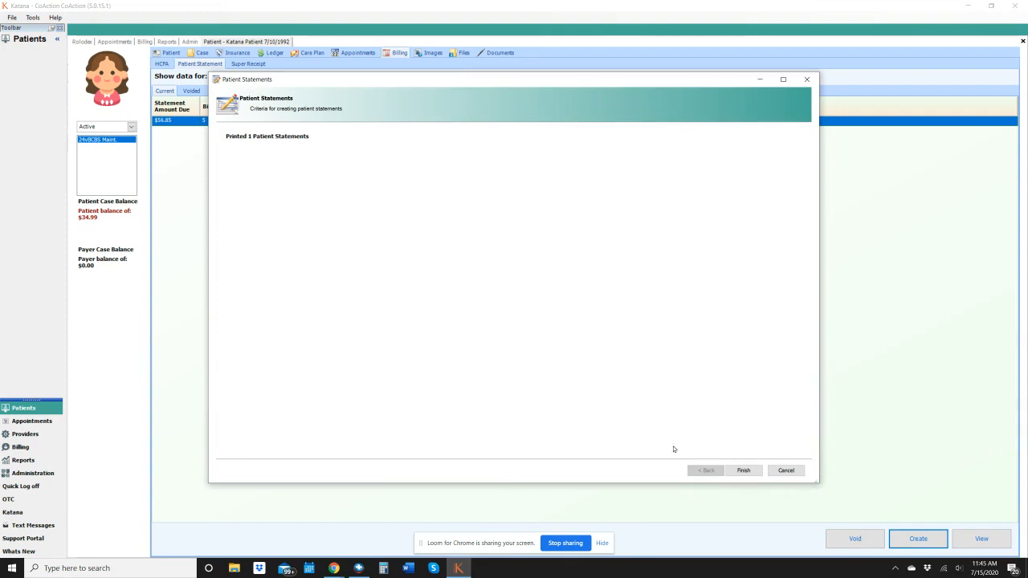
pyautogui.click(744, 471)
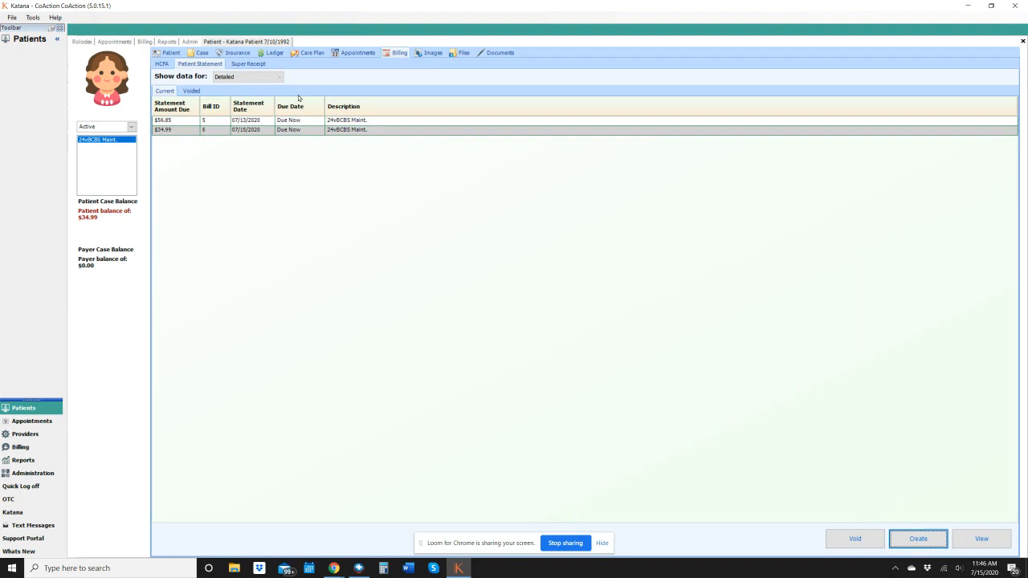
# Start a new super receipt for the patient and set its date range to Everything Before today
pyautogui.click(249, 64)
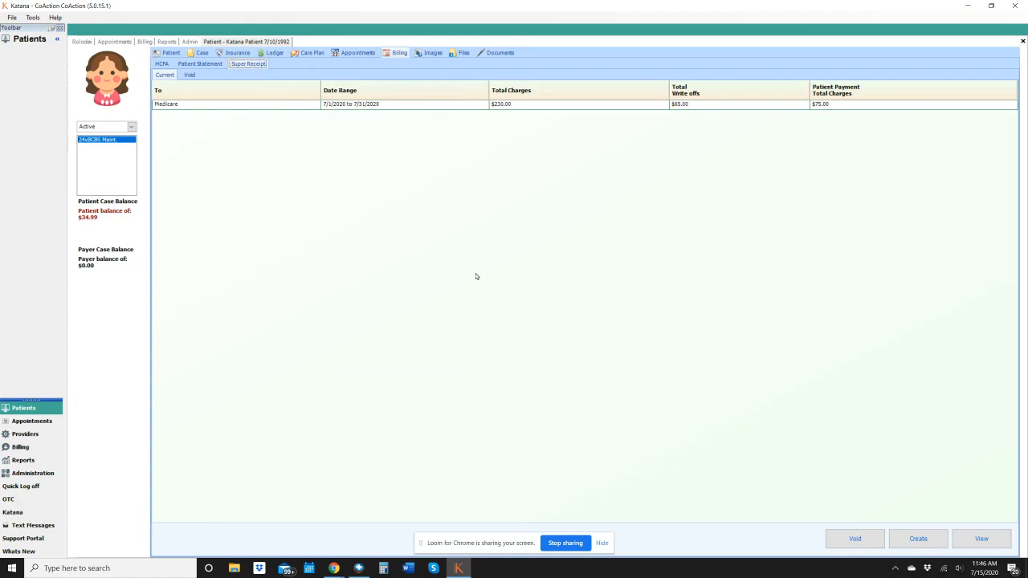
pyautogui.click(918, 541)
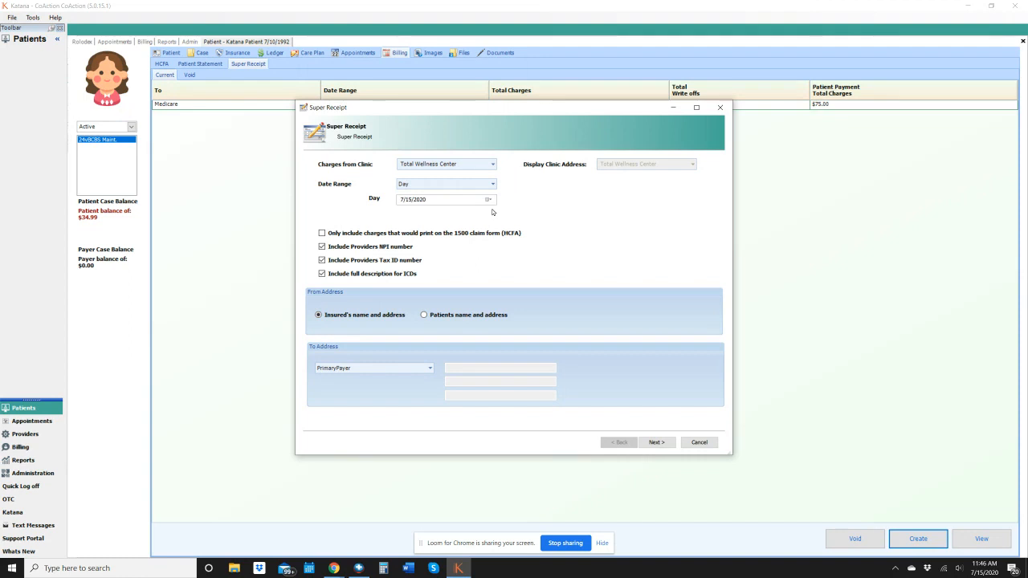
pyautogui.click(492, 184)
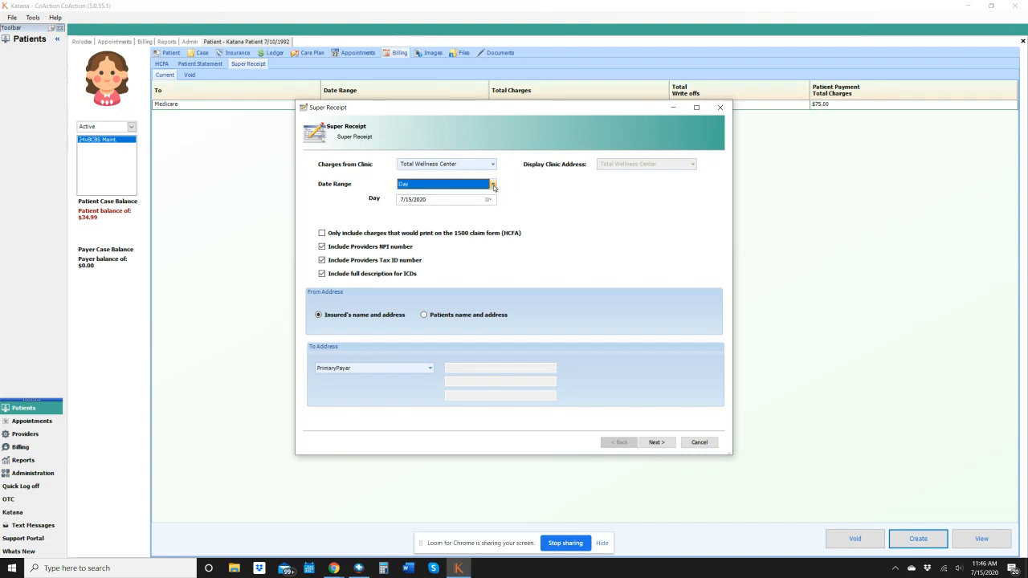
pyautogui.click(433, 252)
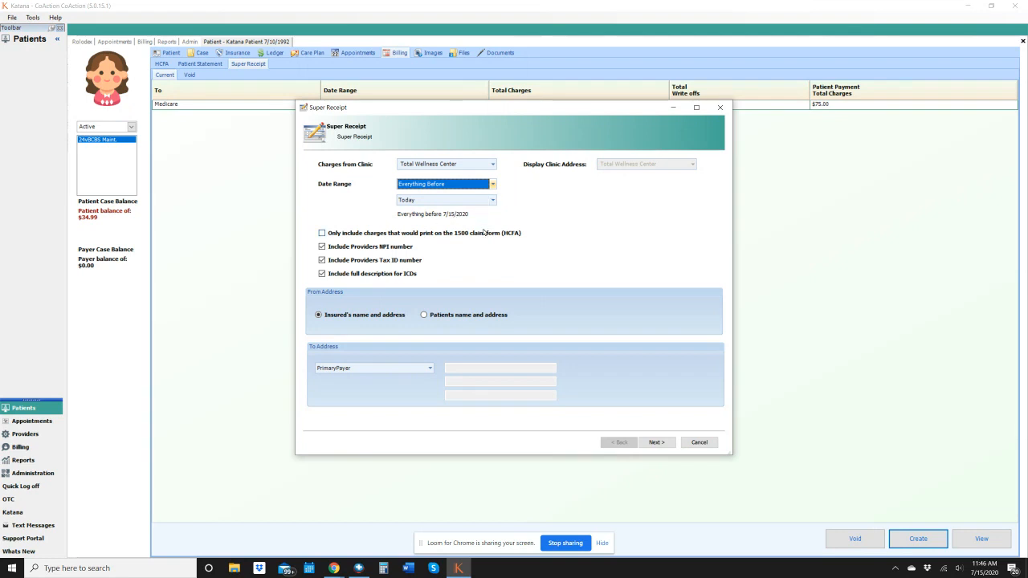
pyautogui.click(493, 186)
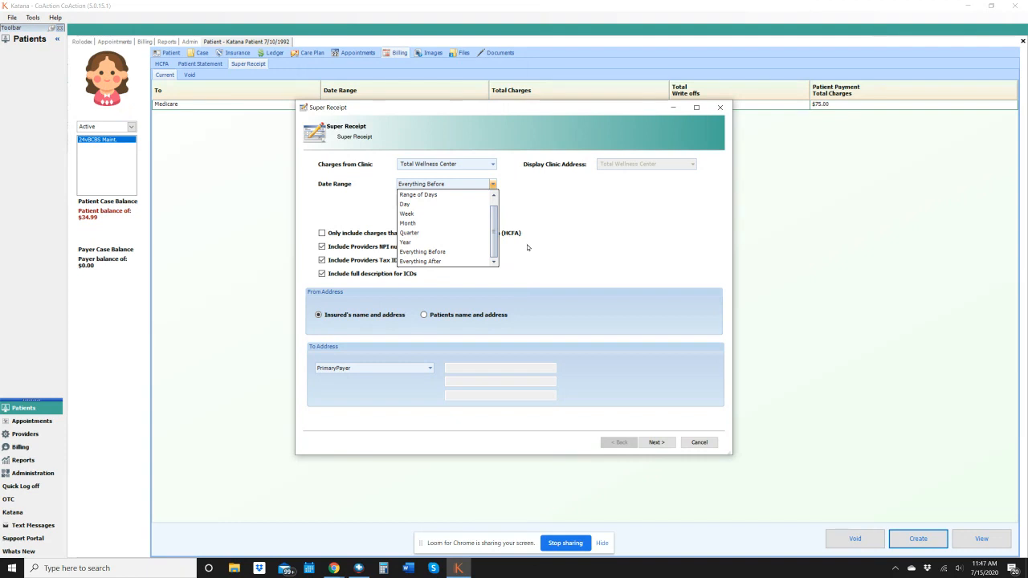
pyautogui.click(586, 215)
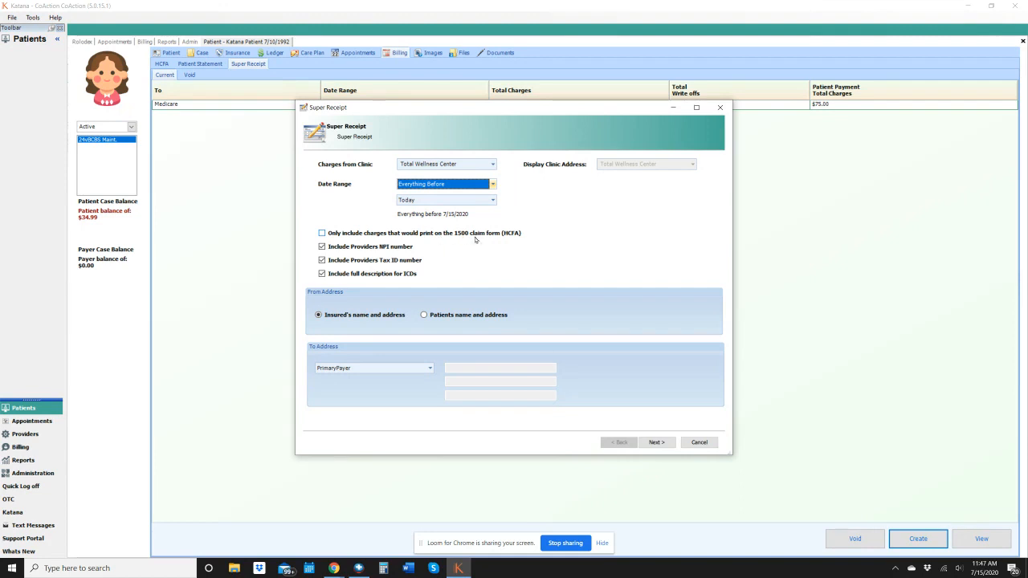
# Toggle the receipt's 1500 claim form charges restriction on and off, and set the To Address to FreeText
pyautogui.click(322, 232)
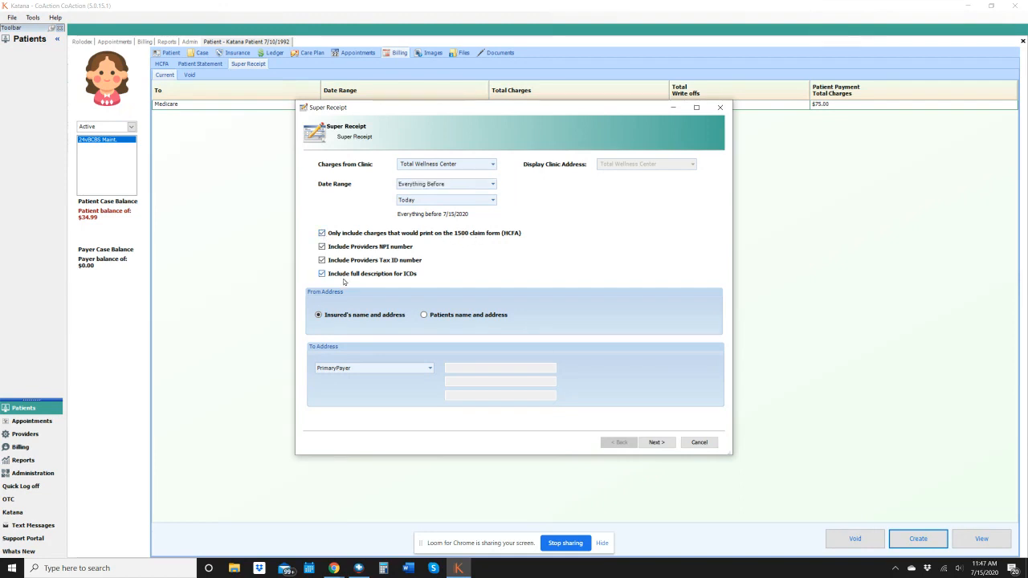
pyautogui.click(322, 233)
pyautogui.click(430, 369)
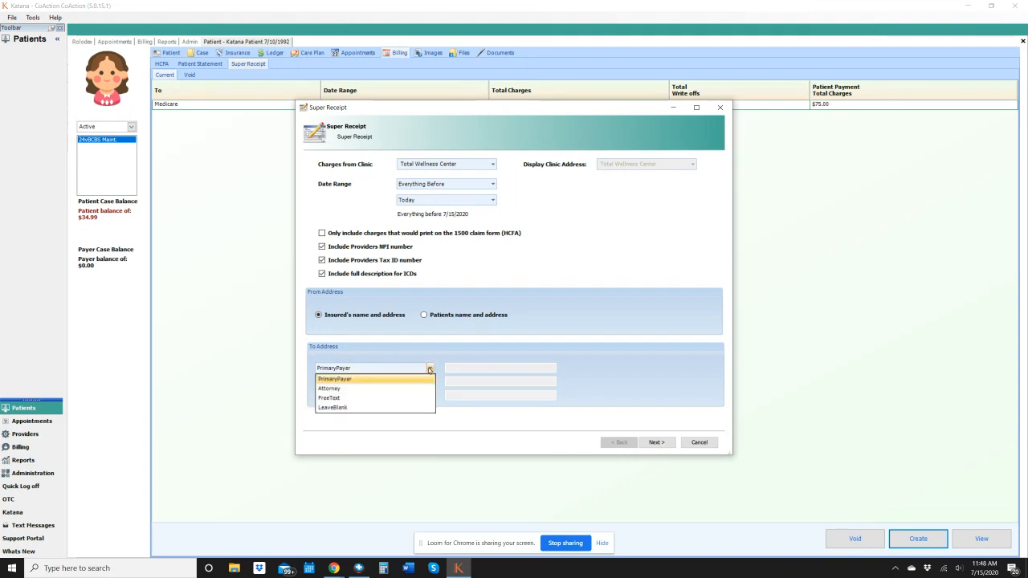
pyautogui.click(378, 398)
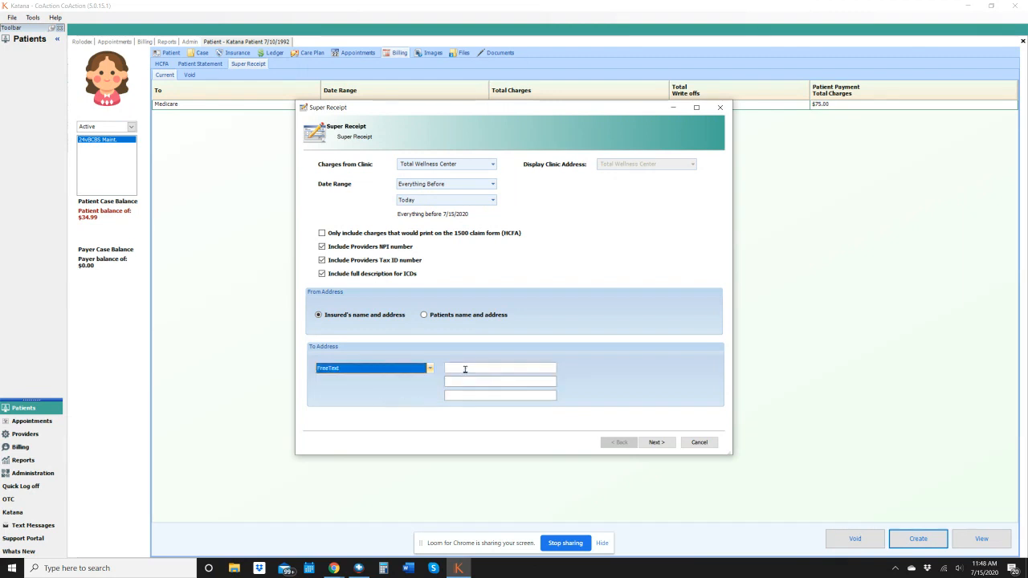
pyautogui.click(466, 368)
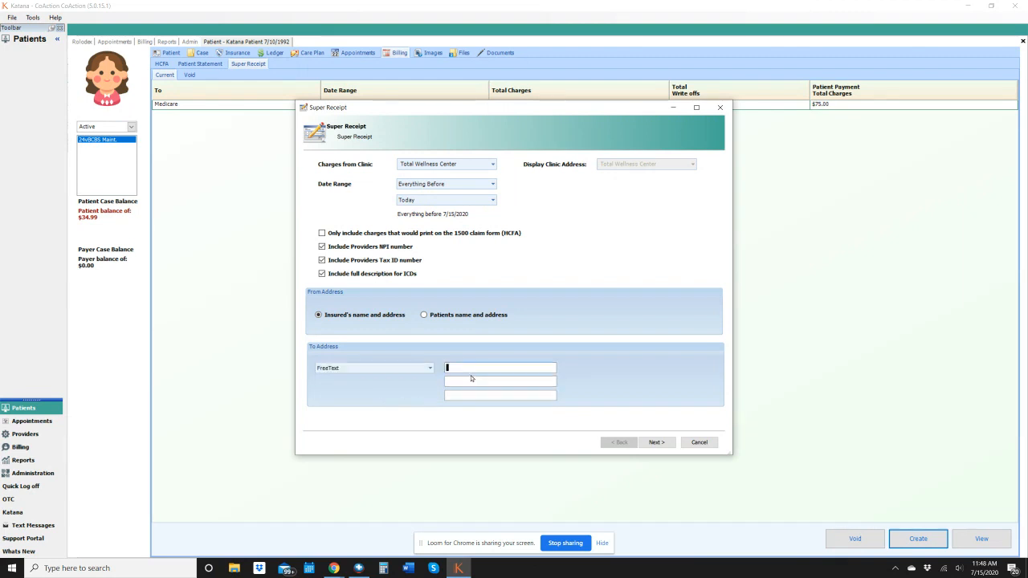
# Address the super receipt to PrimaryPayer, review its charges, write-offs and patient payments in a maximized preview, and cancel the receipt
pyautogui.click(430, 367)
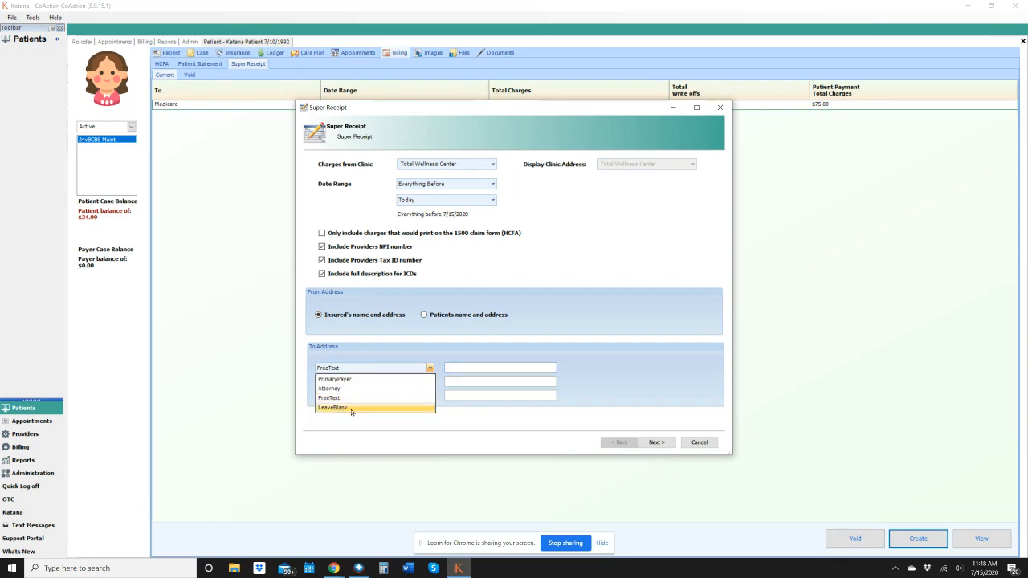
pyautogui.click(373, 378)
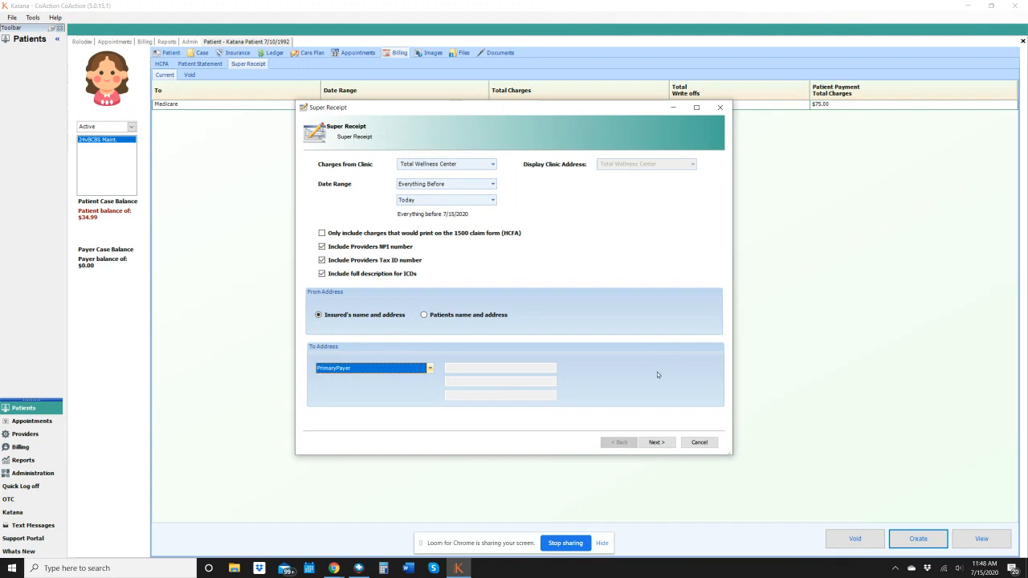
pyautogui.click(656, 441)
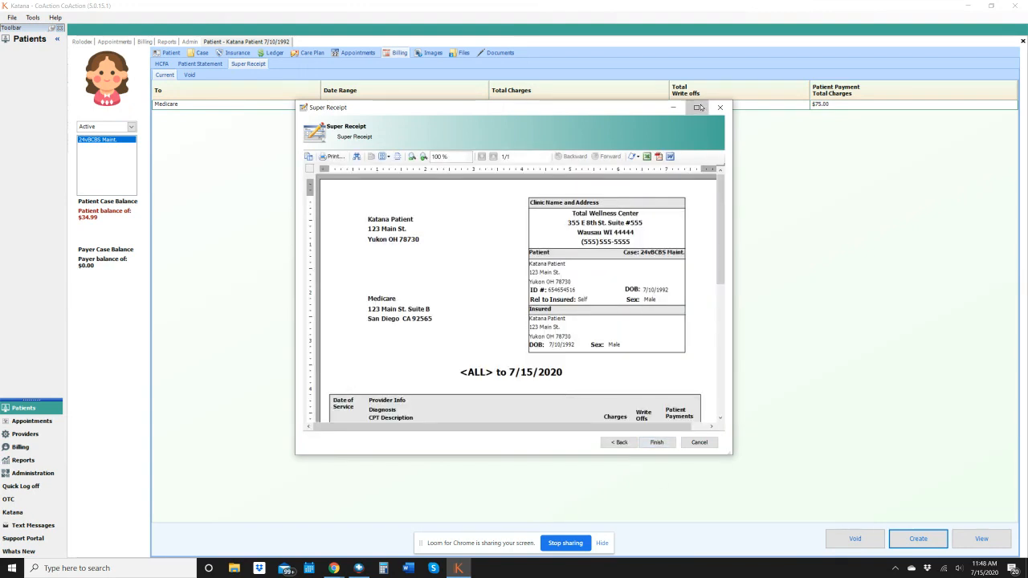
pyautogui.click(699, 107)
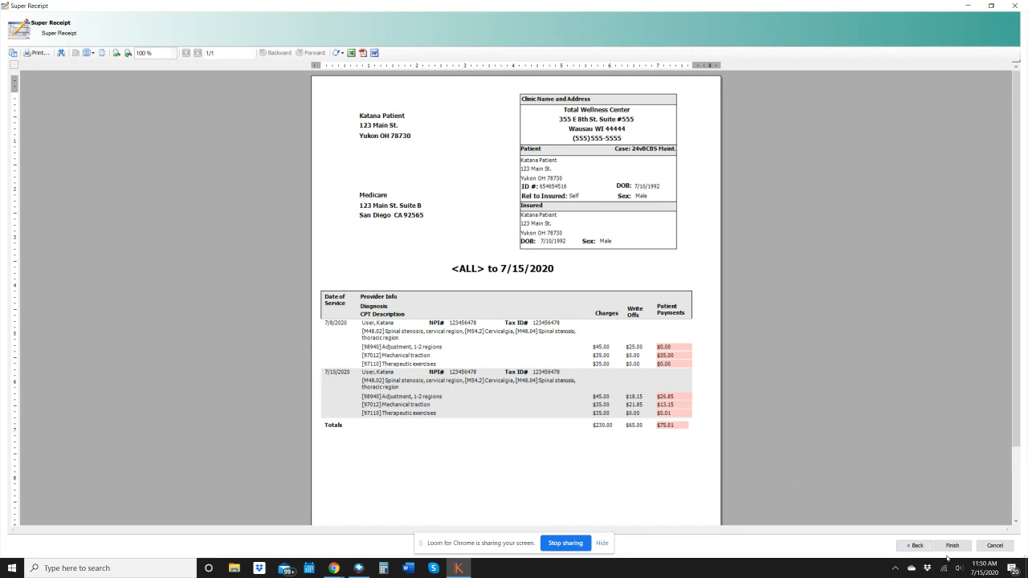
pyautogui.click(994, 546)
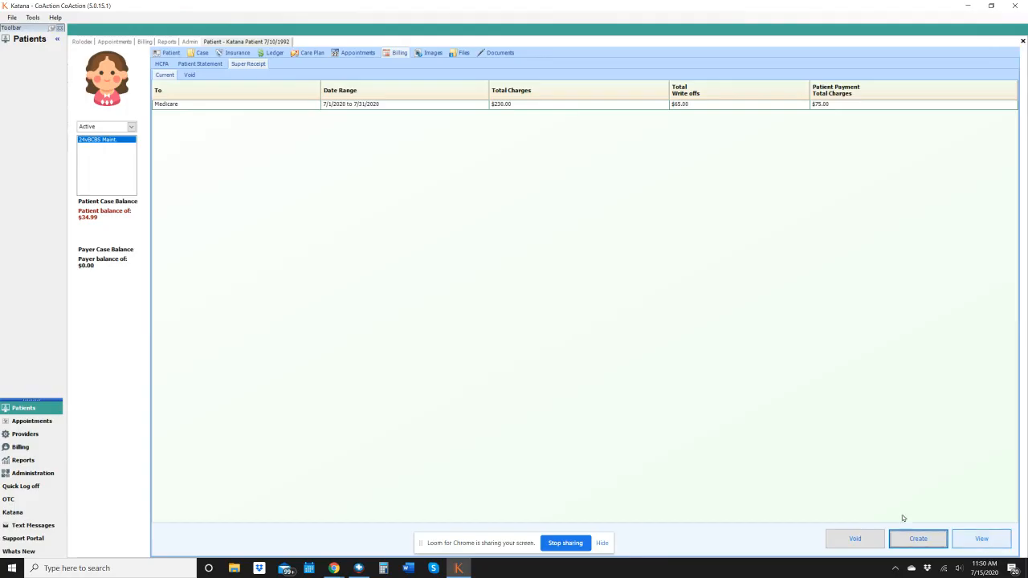
# Examine the responsibility breakdown of the 7/10/2020 [97110] Therapeutic exercises charge in the patient's ledger, and close the charge
pyautogui.click(272, 54)
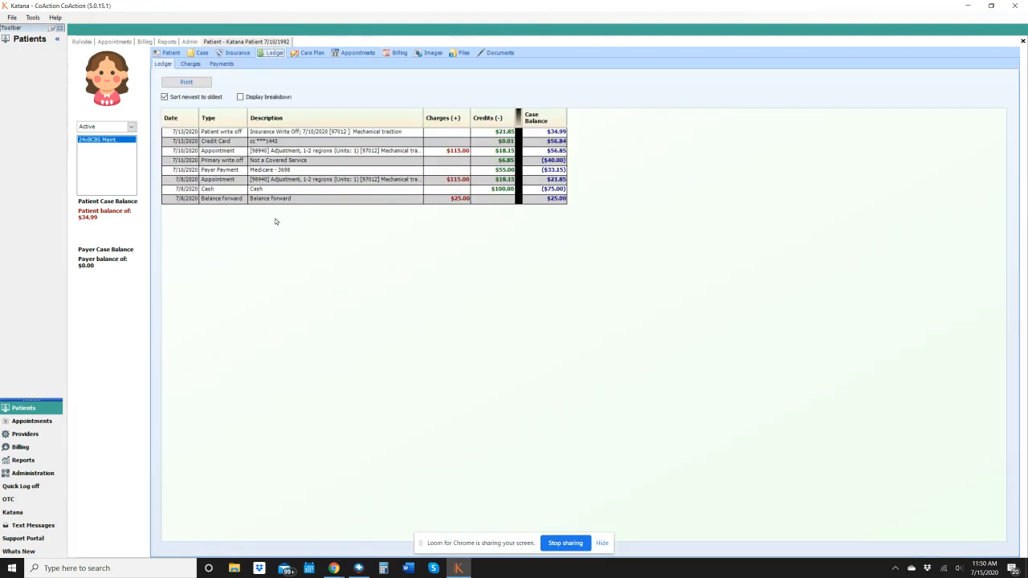
pyautogui.click(190, 64)
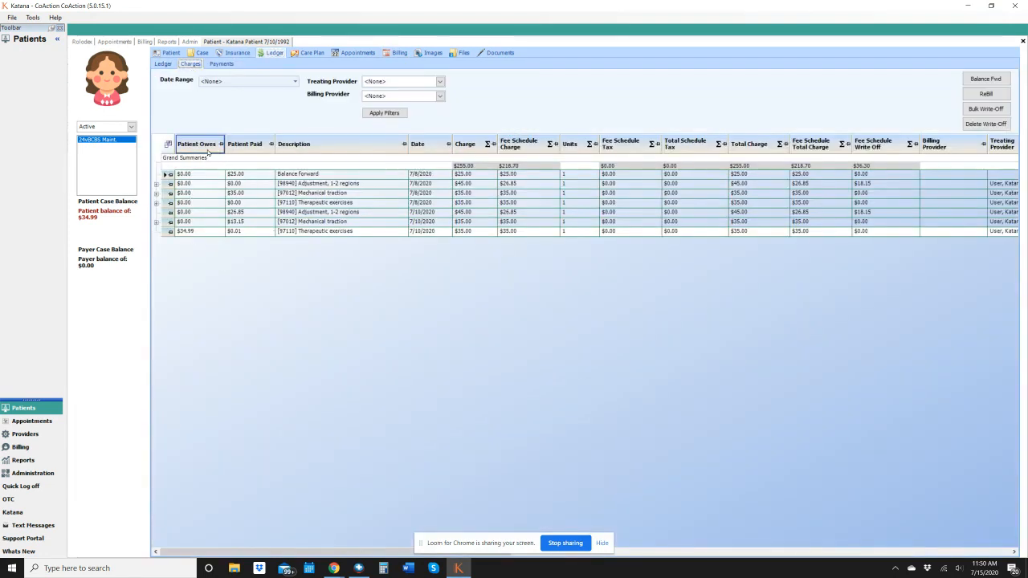
pyautogui.click(242, 234)
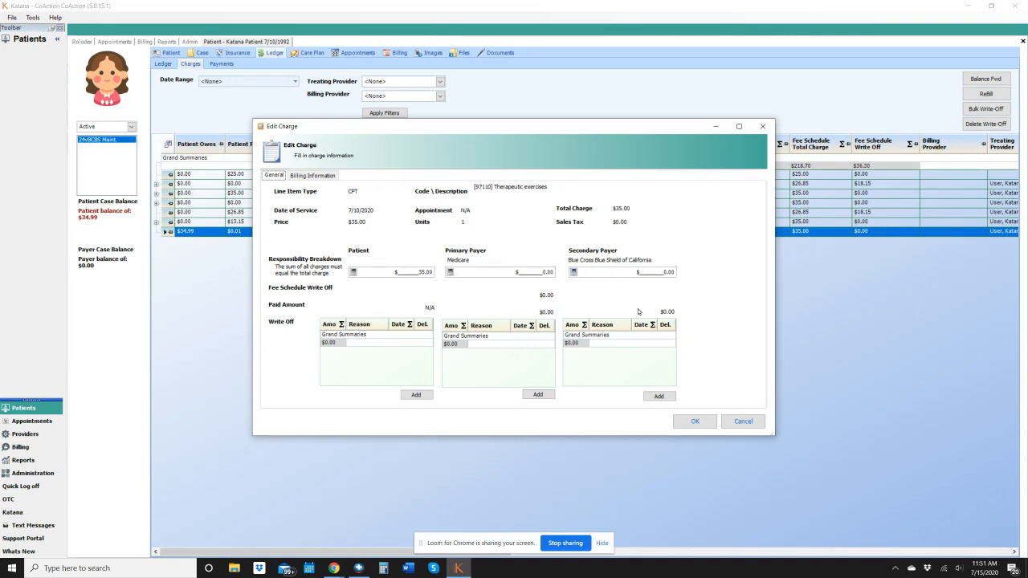
pyautogui.click(695, 422)
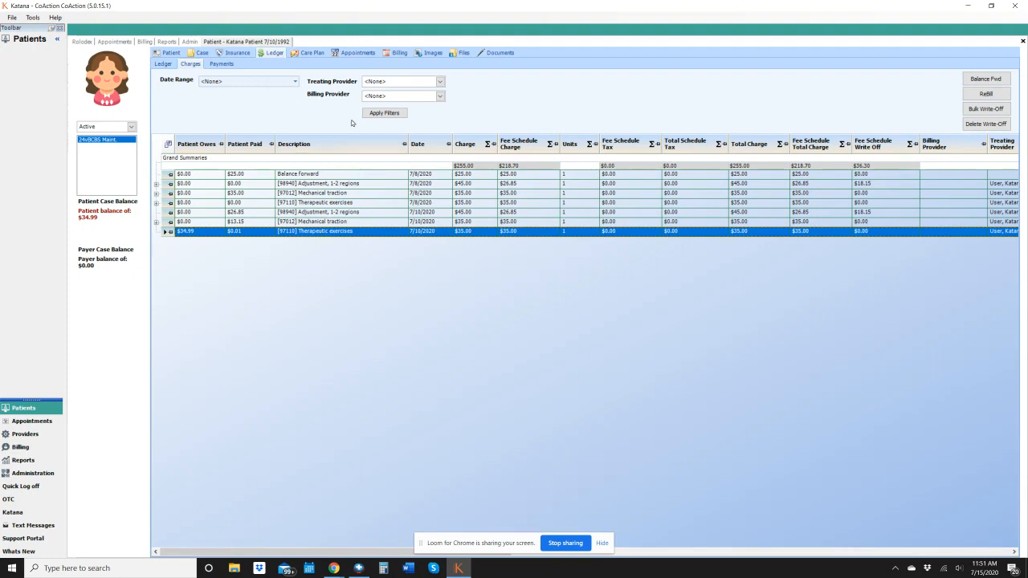
# Review the completed Friday, July 10, 2020 appointment from the patient's appointment history and display its editable charges
pyautogui.click(358, 53)
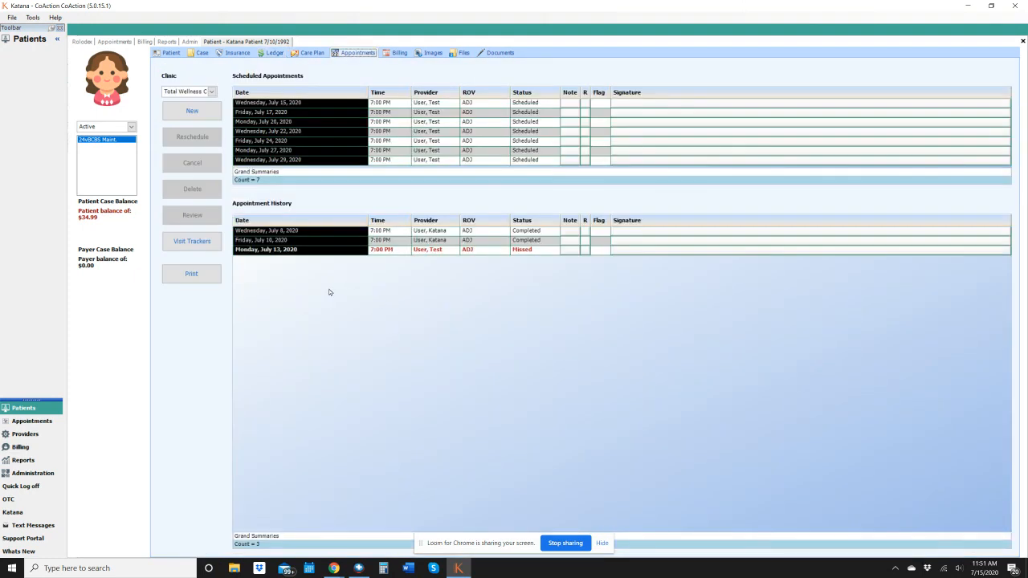
pyautogui.click(349, 240)
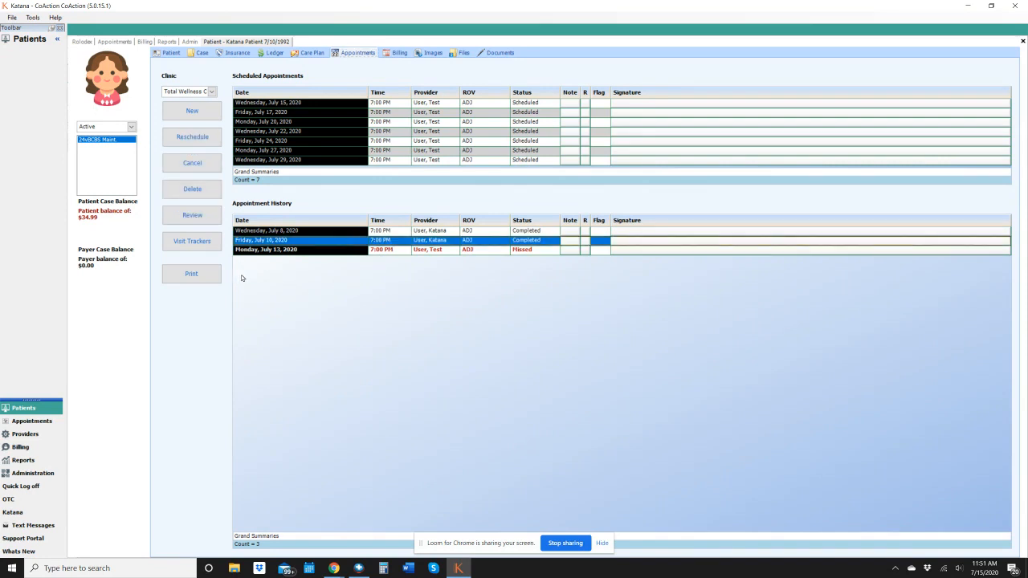
pyautogui.click(193, 214)
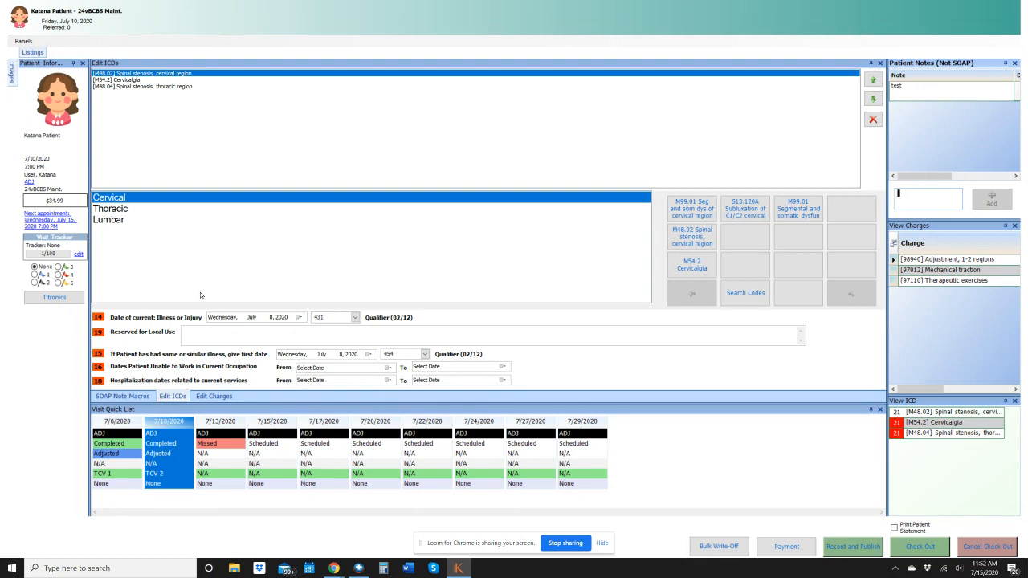
pyautogui.click(213, 397)
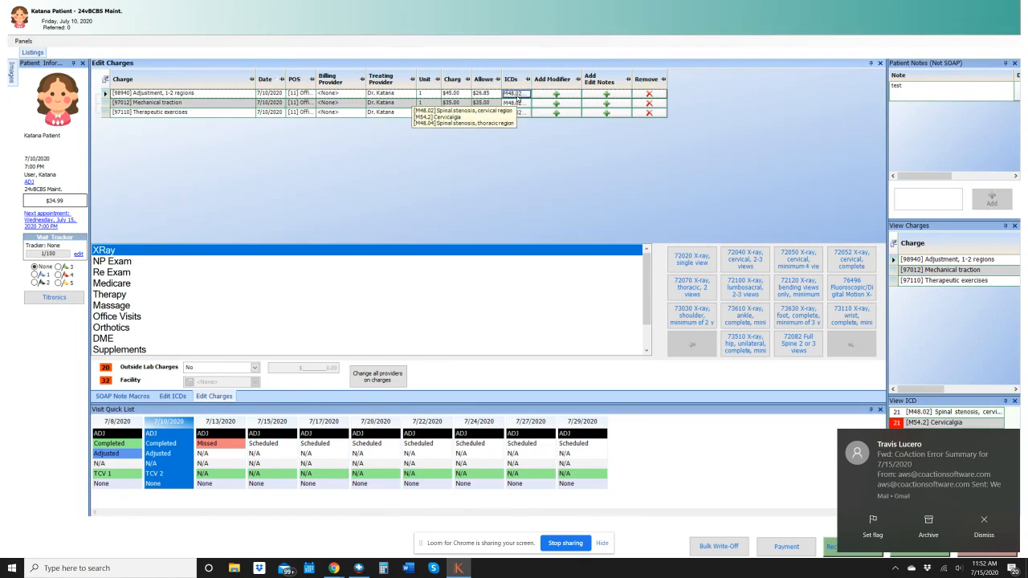
# Clear and reselect all three diagnosis pointers in the ICD mapping of the [98940] Adjustment charge, and save the mapping
pyautogui.click(517, 96)
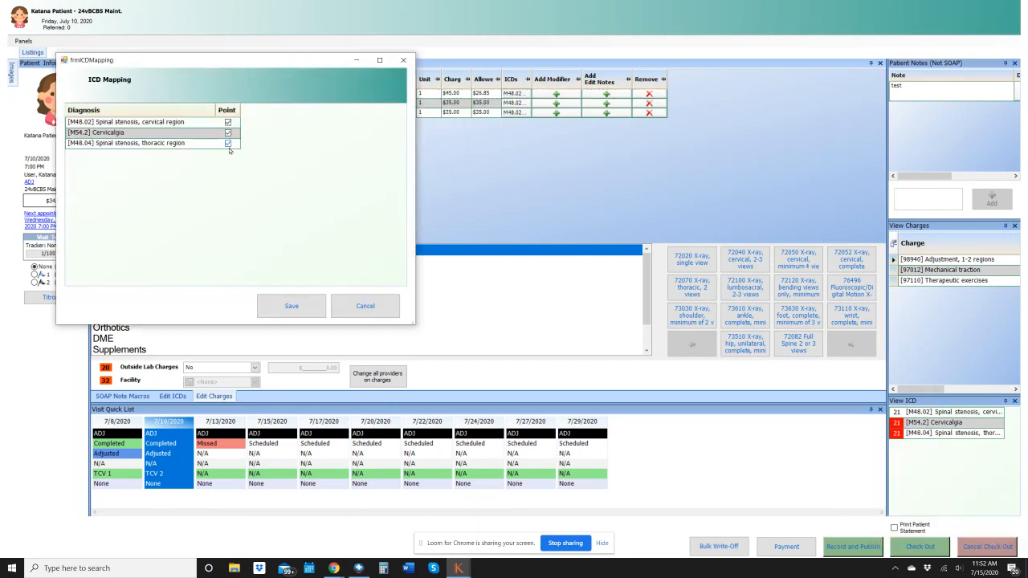
pyautogui.click(228, 123)
pyautogui.click(228, 134)
pyautogui.click(228, 144)
pyautogui.click(229, 122)
pyautogui.click(229, 132)
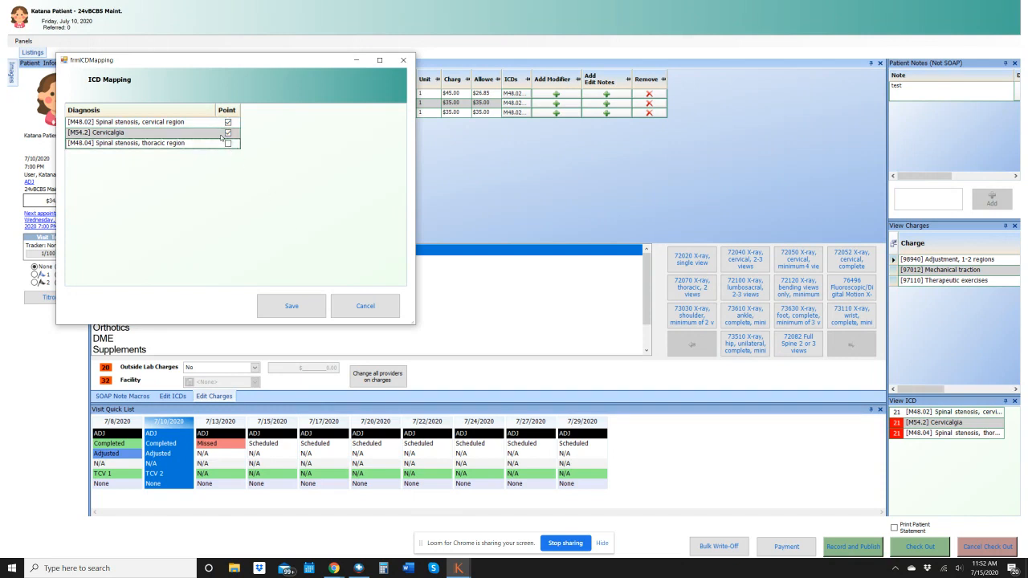
pyautogui.click(228, 143)
pyautogui.click(291, 308)
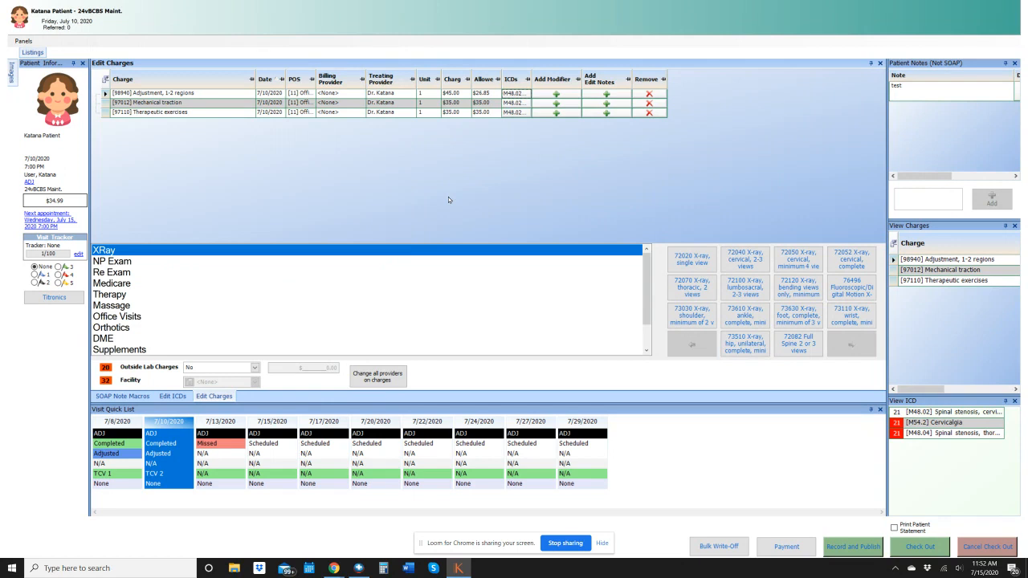